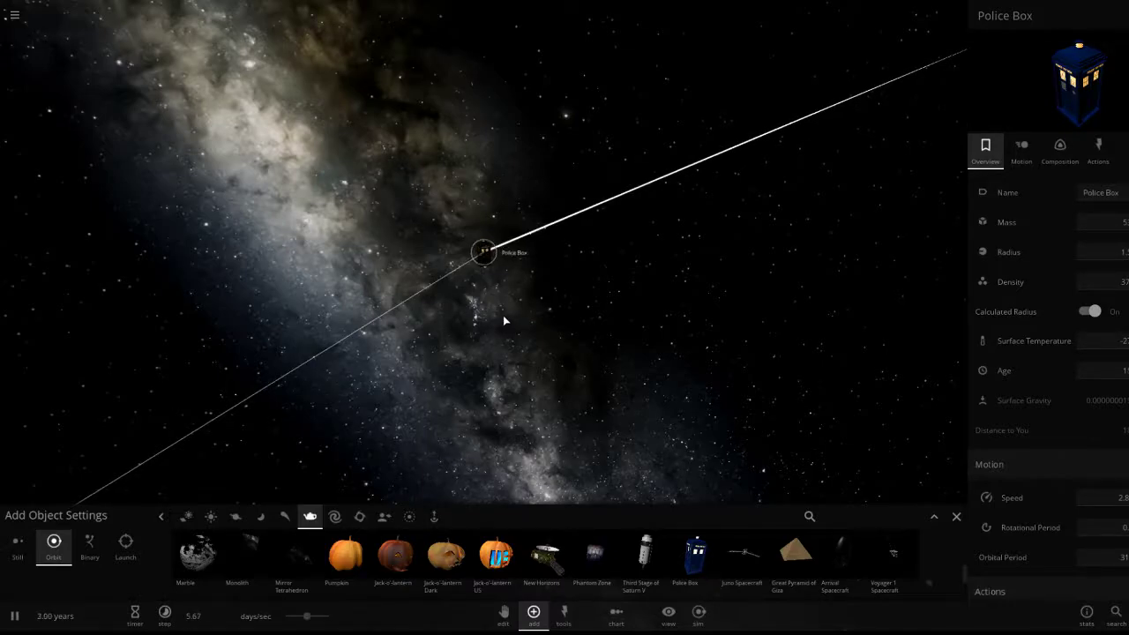
Leave the close view of the Police Box and focus on the Sun at the centre of its orbit
scroll(503, 325, "down", 10)
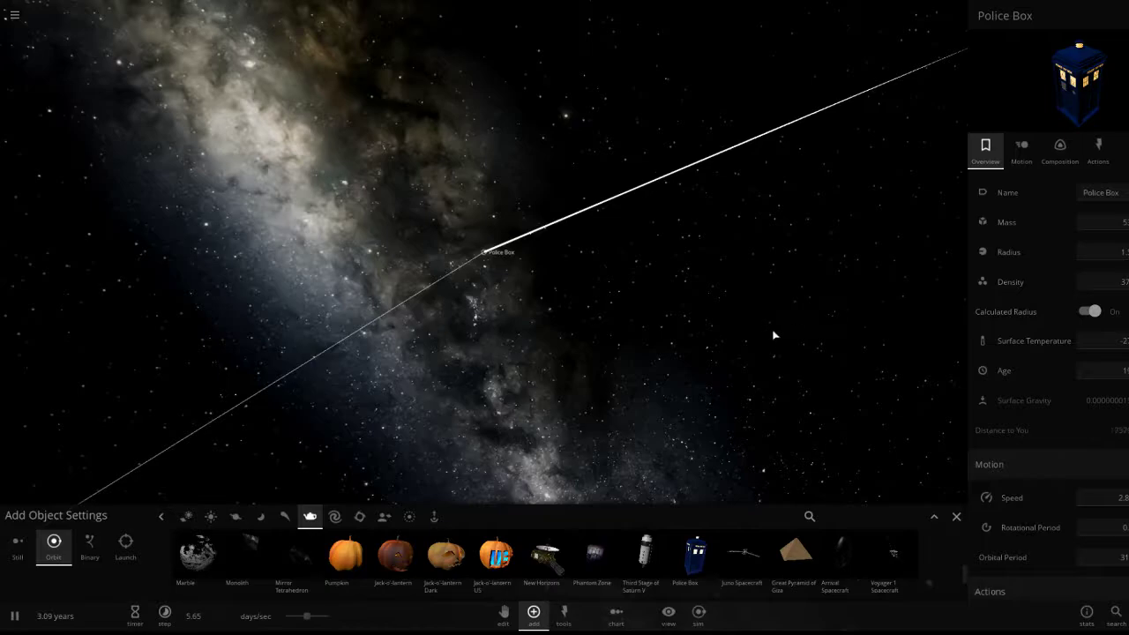
left_click_drag(773, 332, 472, 239)
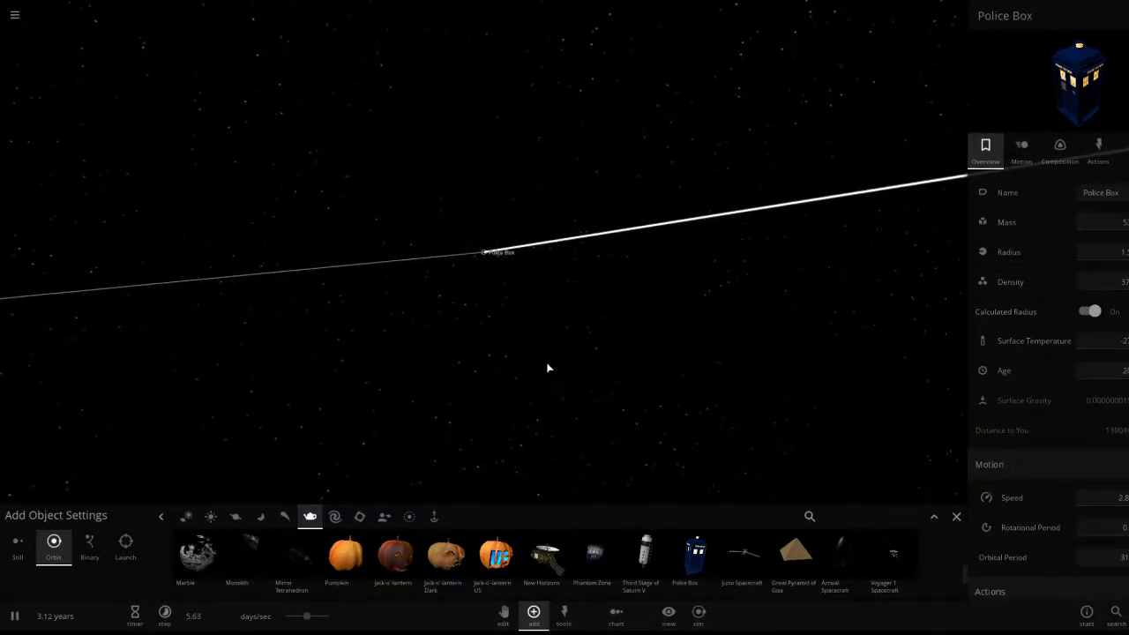
left_click_drag(680, 360, 395, 295)
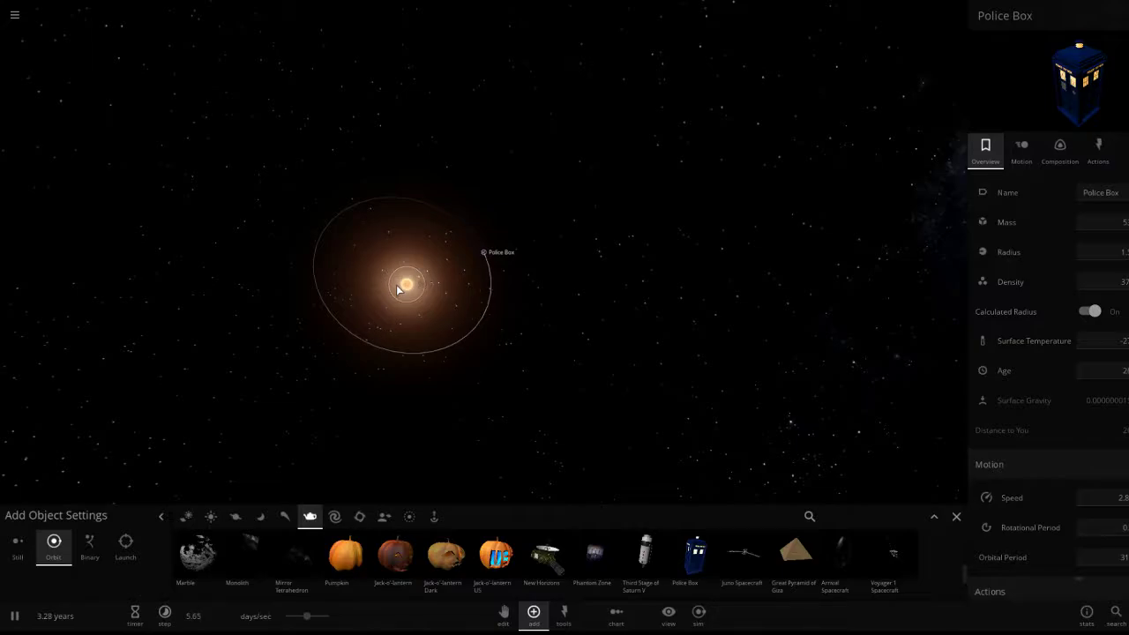
double_click(399, 292)
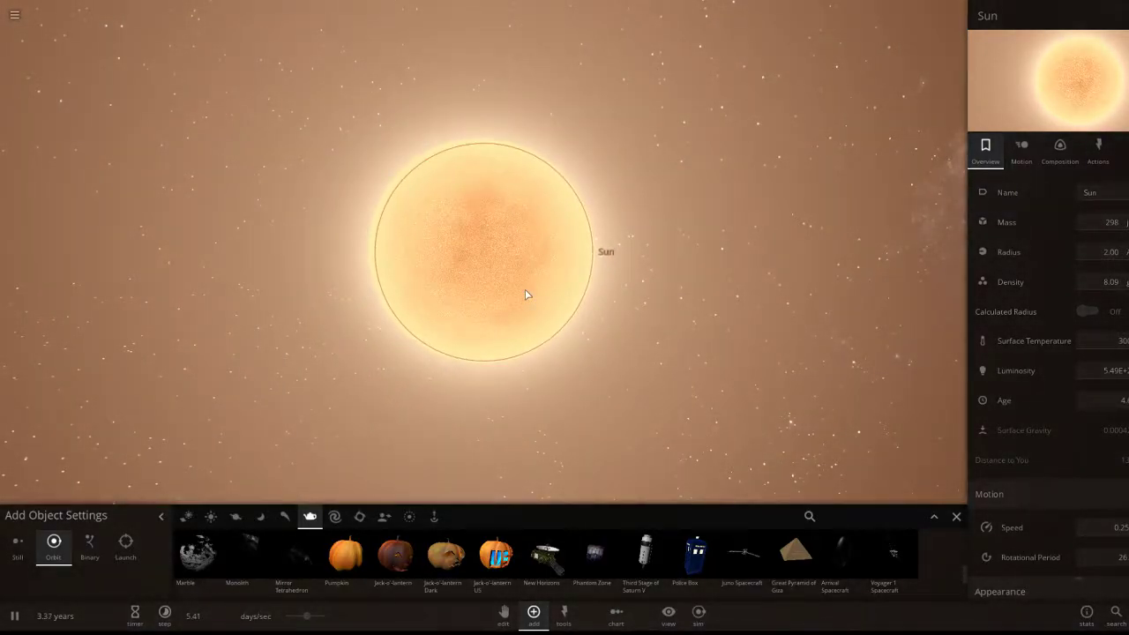
Add Earth from the planets category in orbit mode, placing it just outside the Sun's surface
scroll(526, 294, "down", 2)
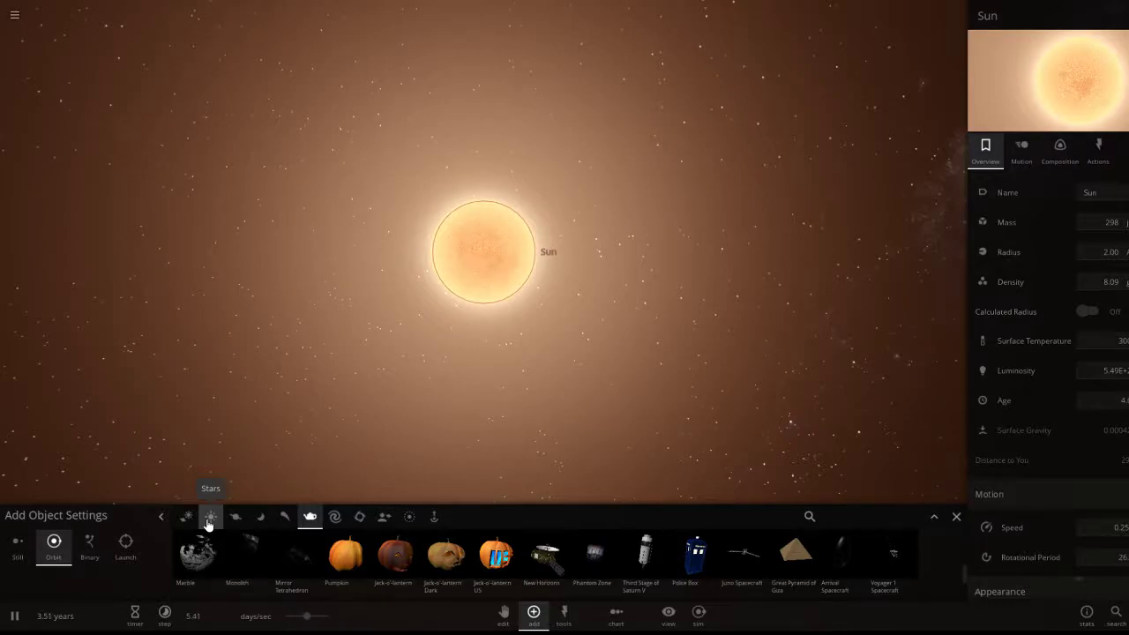
left_click(242, 522)
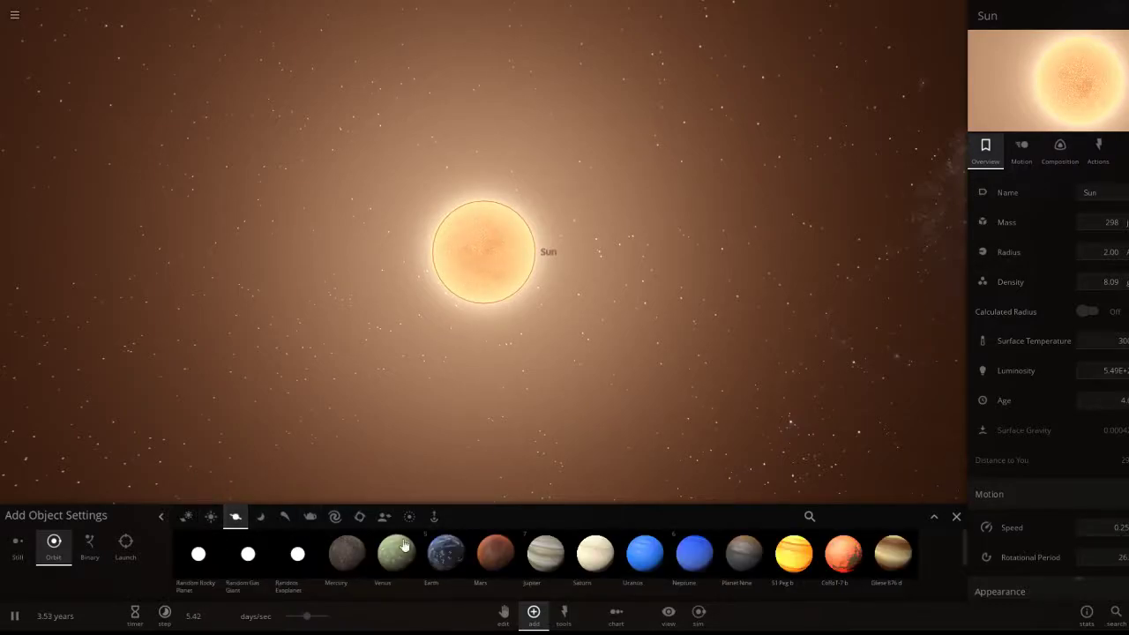
left_click(447, 565)
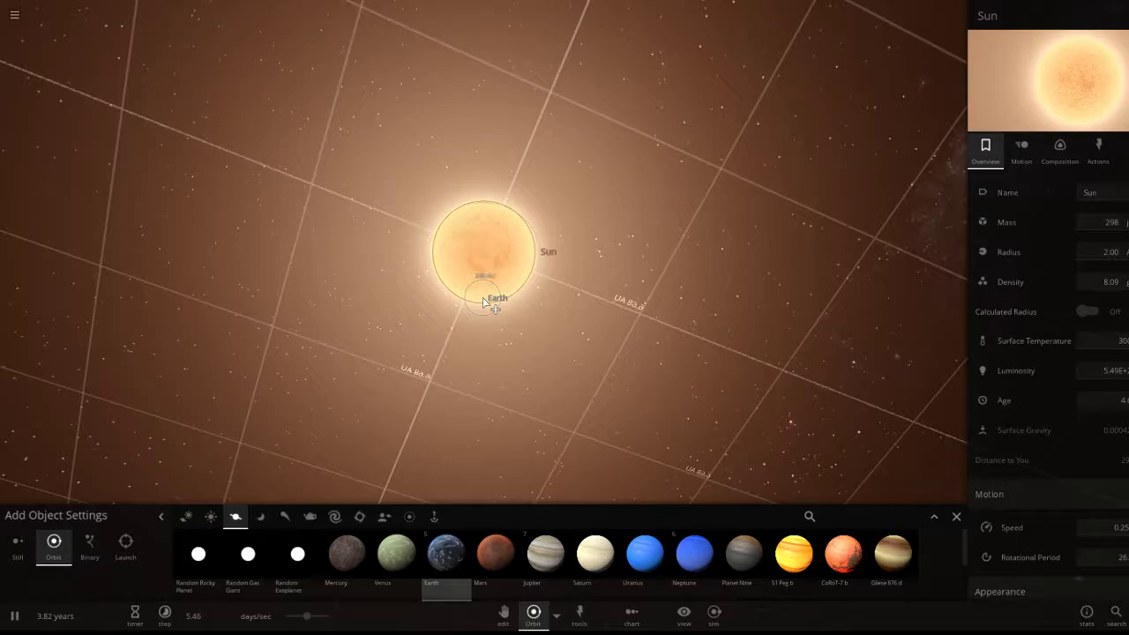
left_click_drag(482, 297, 509, 403)
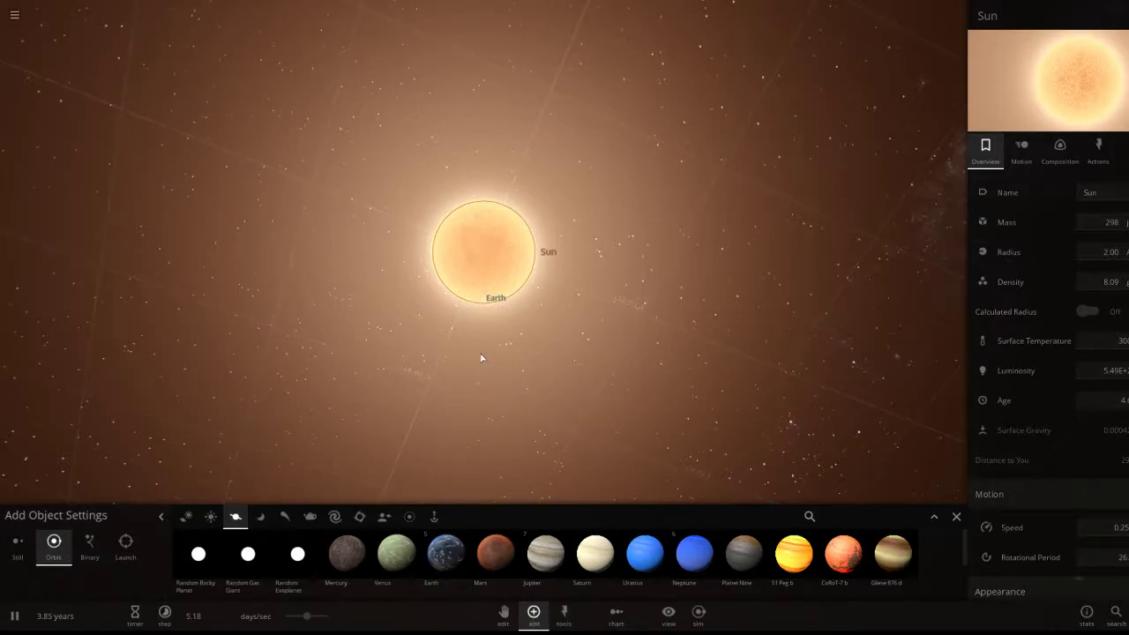
Focus on the newly placed Earth and examine its surface up close from several angles beside the Sun
scroll(483, 362, "up", 5)
double_click(485, 385)
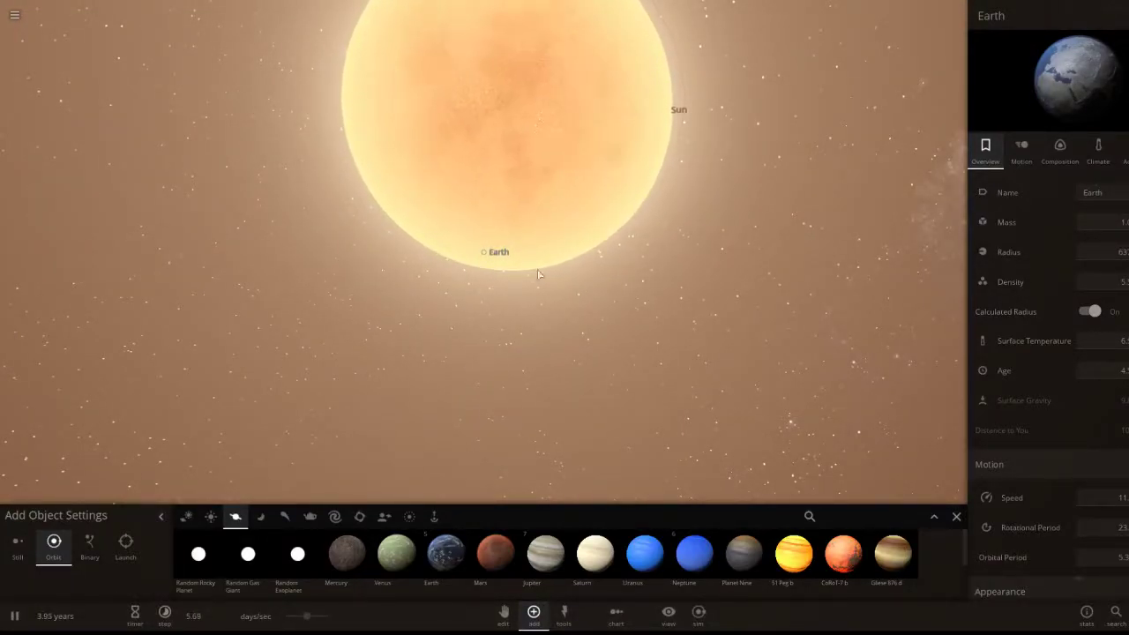
scroll(538, 276, "up", 5)
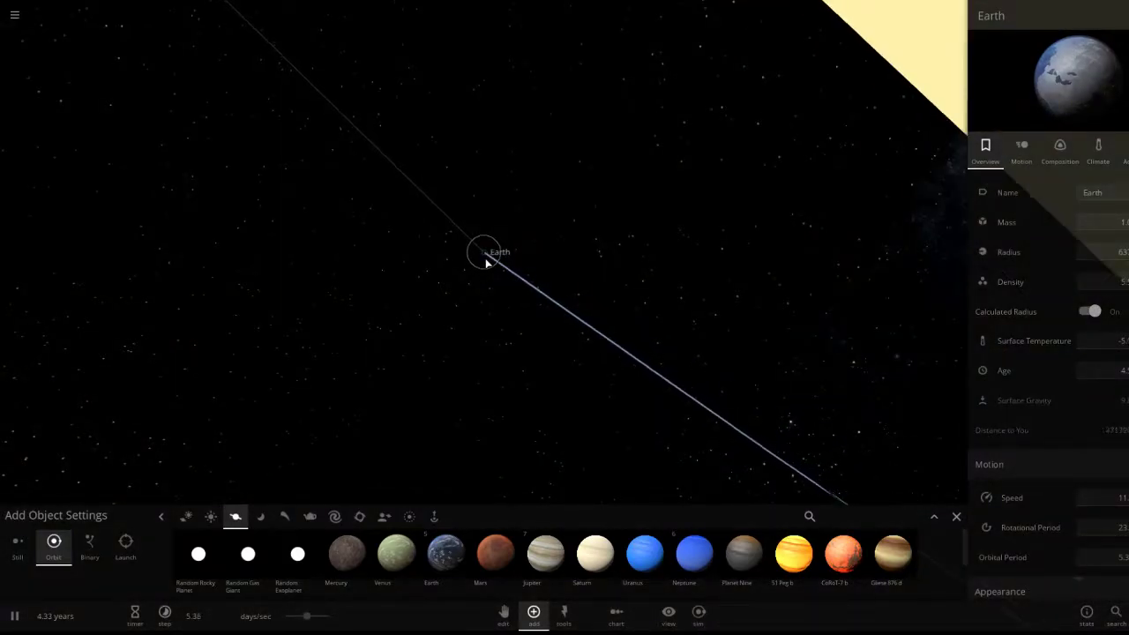
scroll(485, 262, "up", 5)
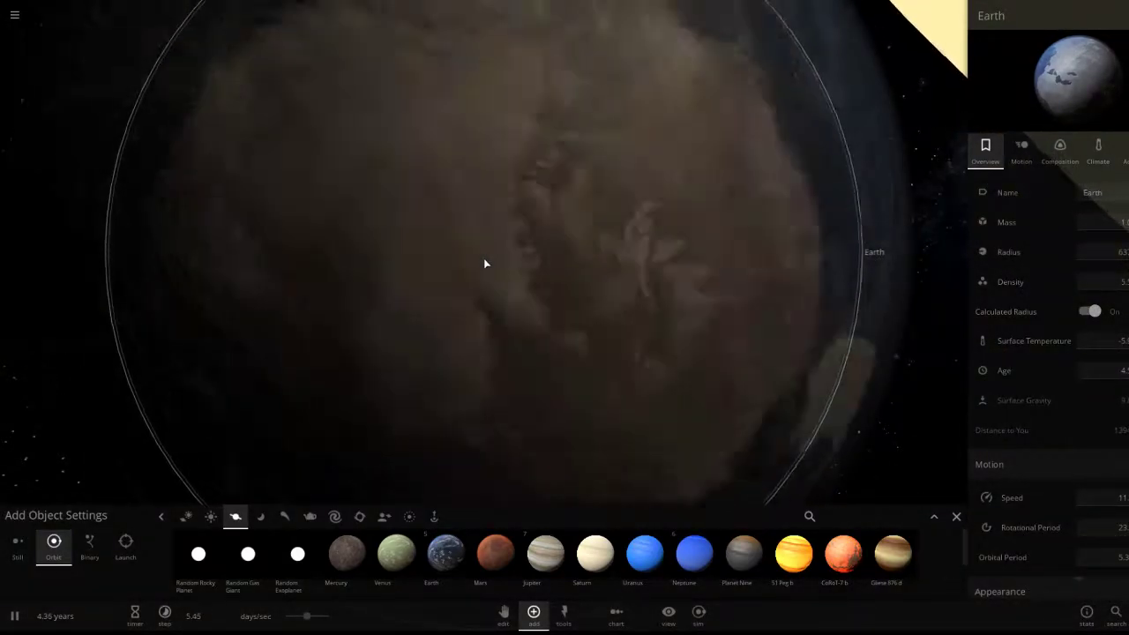
scroll(484, 263, "down", 4)
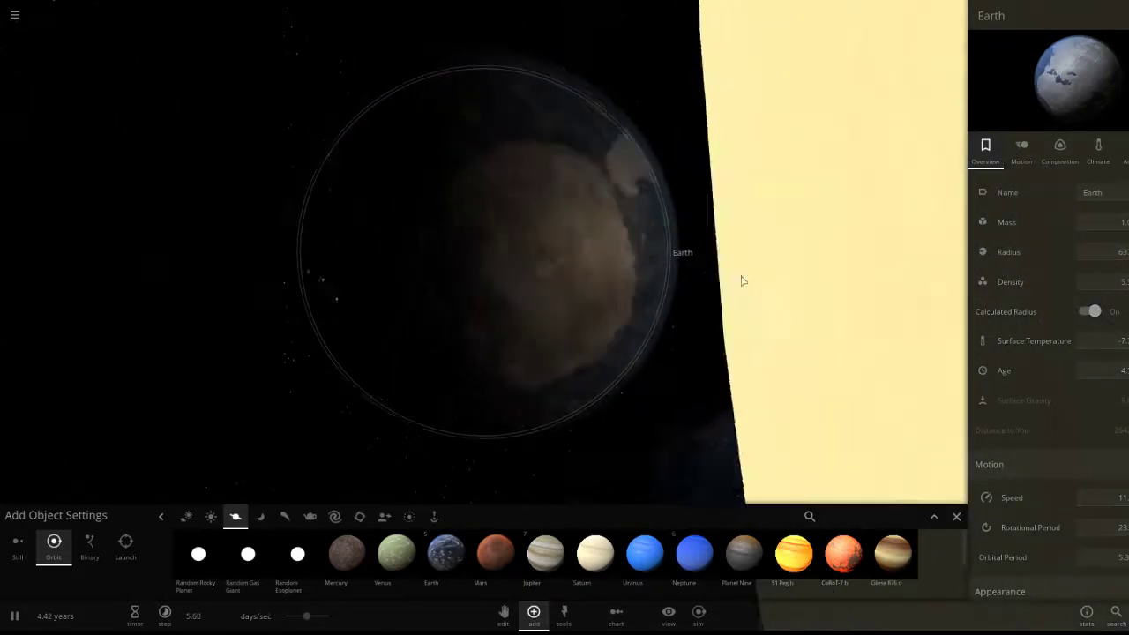
left_click_drag(742, 281, 521, 293)
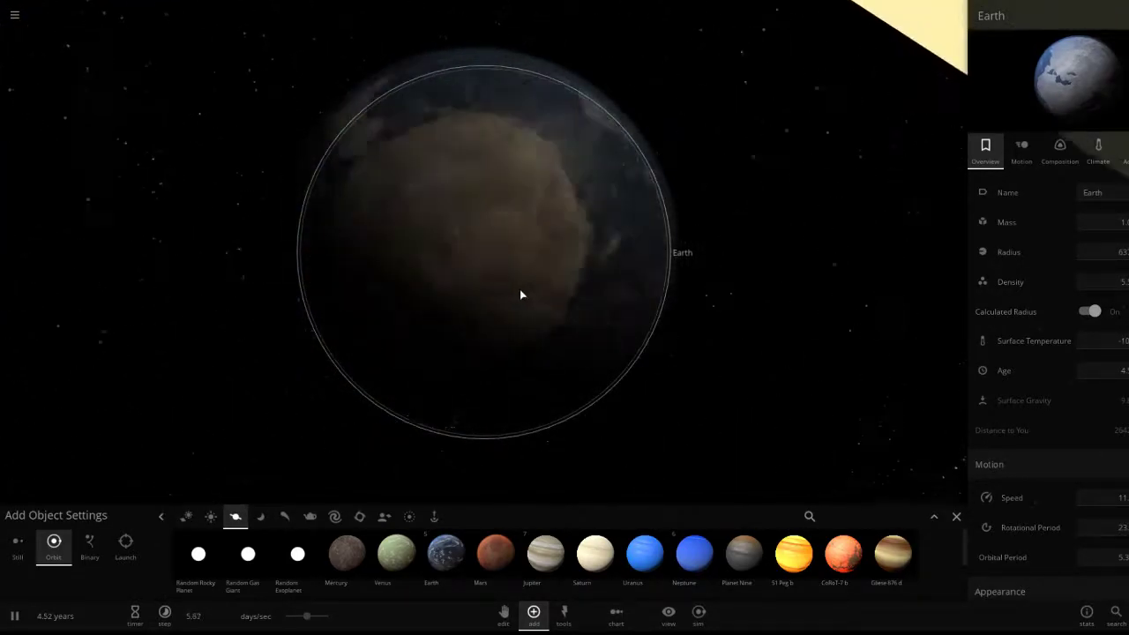
scroll(557, 397, "down", 5)
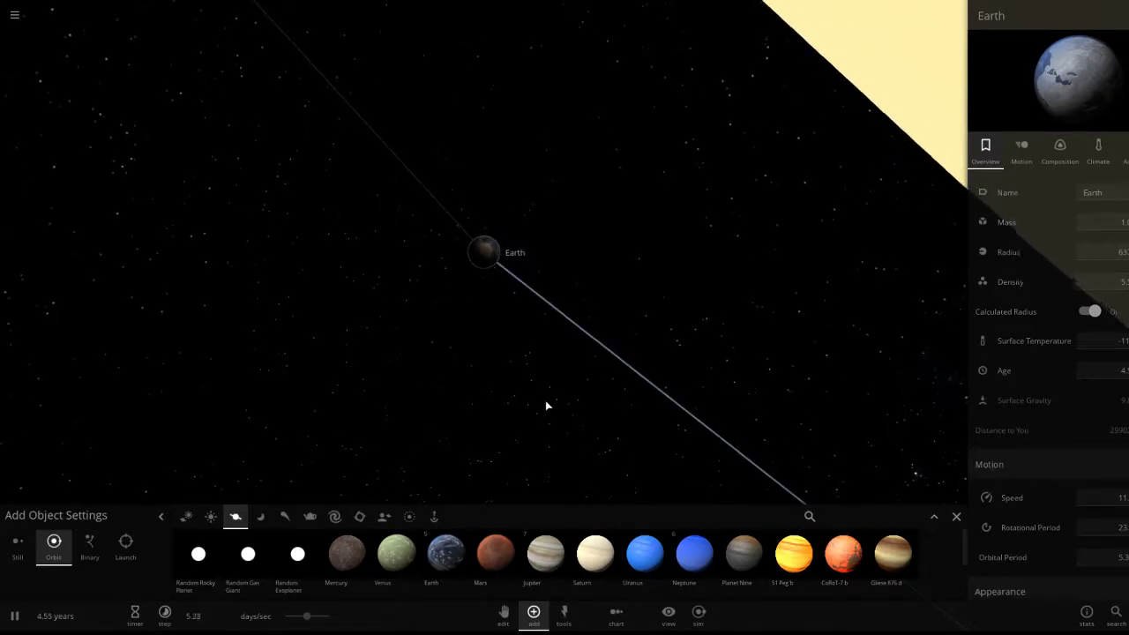
scroll(547, 405, "up", 2)
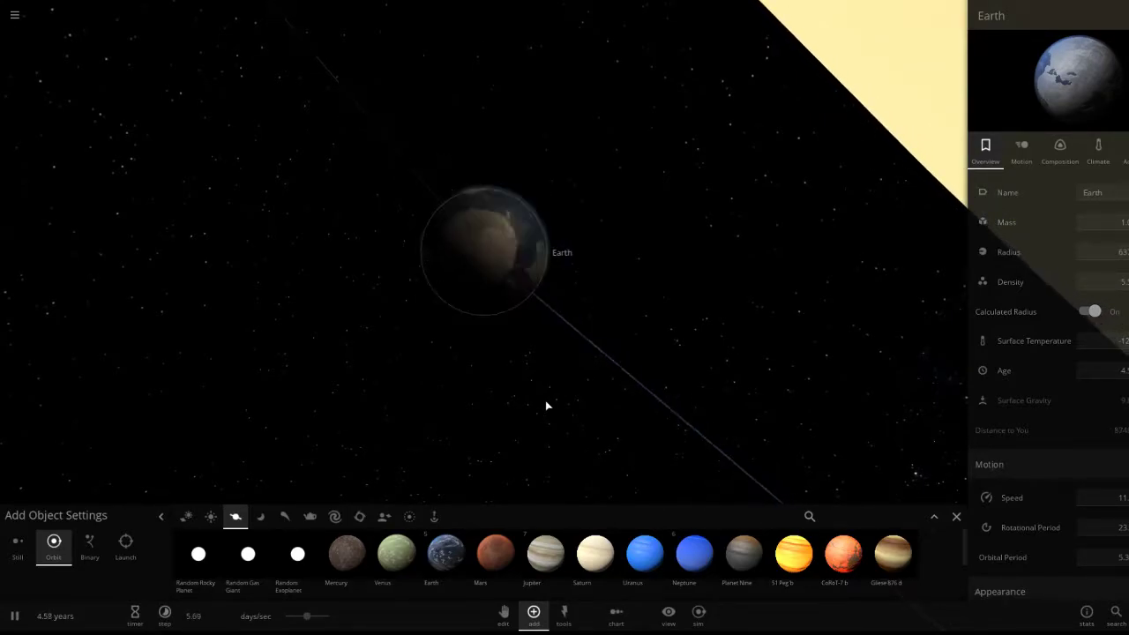
scroll(547, 406, "up", 4)
scroll(547, 406, "down", 2)
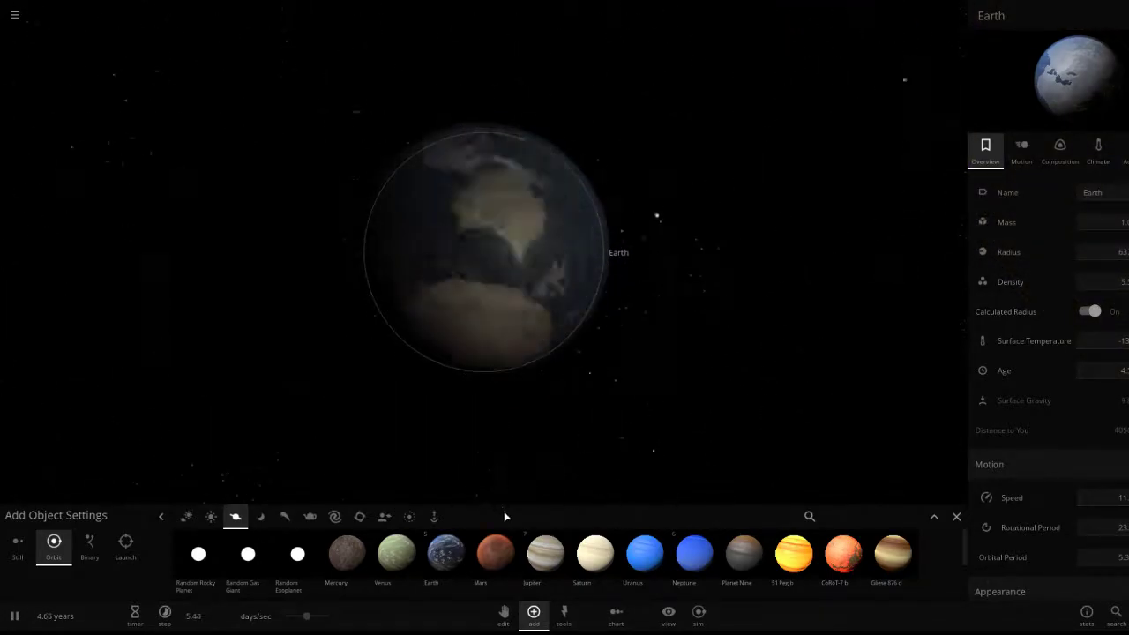
right_click_drag(505, 517, 496, 337)
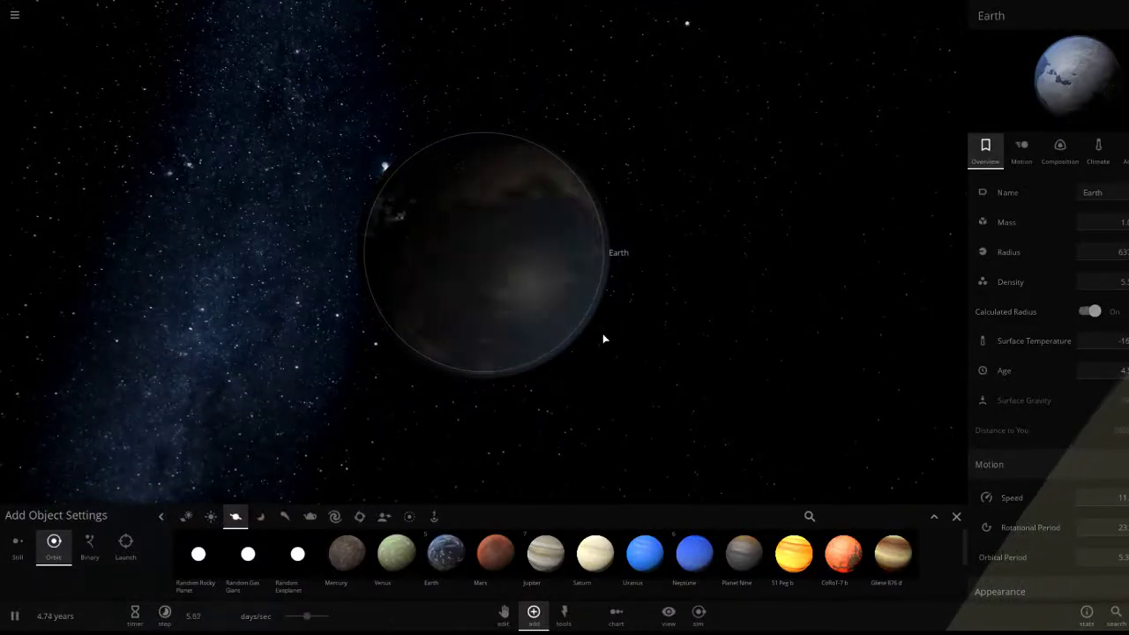
Examine Earth's orbital path, then compare the planet up close with the Sun behind it
scroll(890, 386, "down", 5)
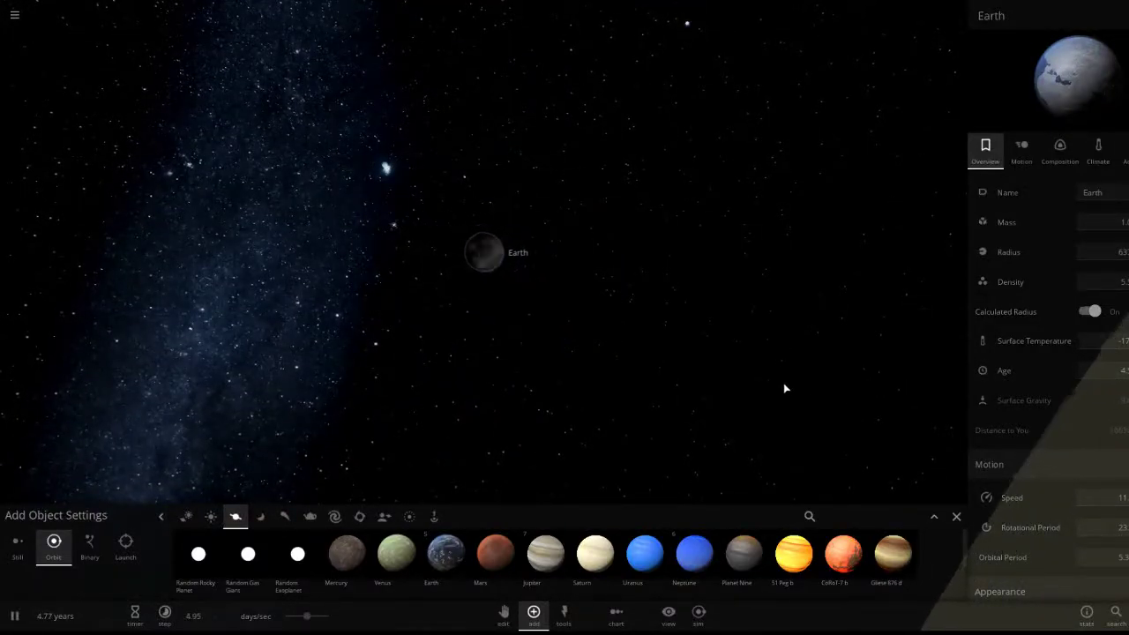
scroll(750, 377, "down", 3)
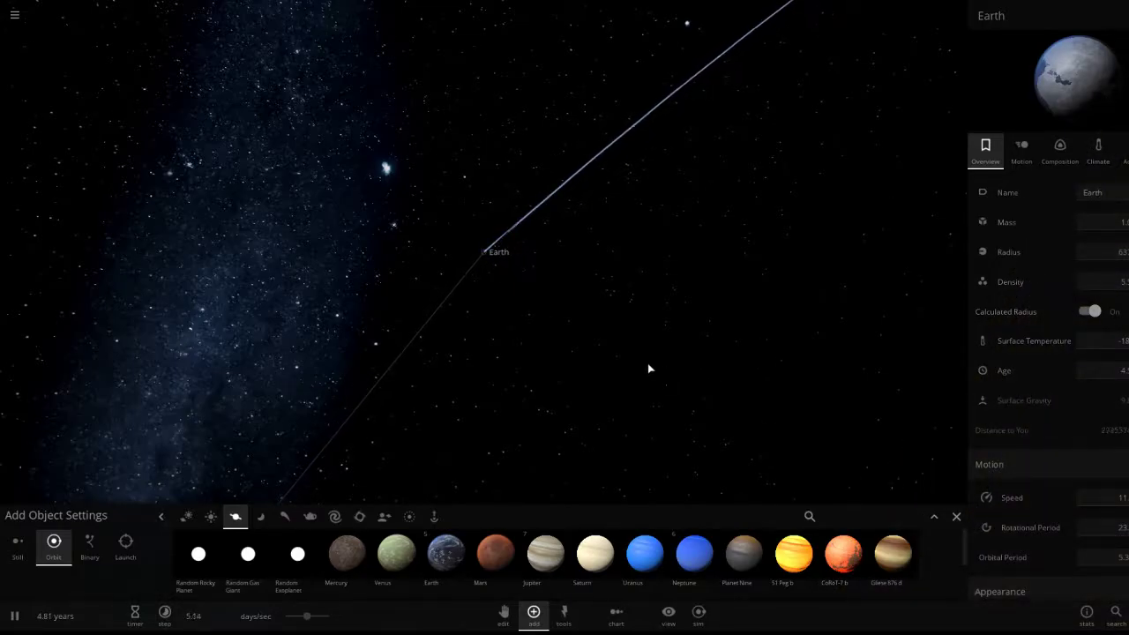
scroll(628, 377, "down", 5)
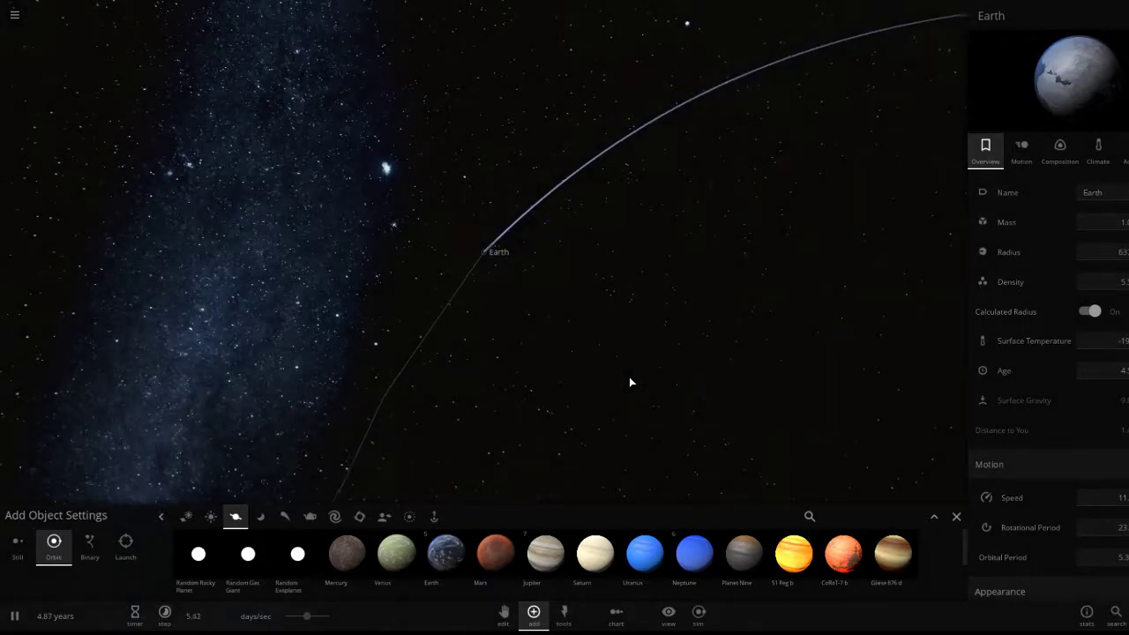
left_click(630, 382)
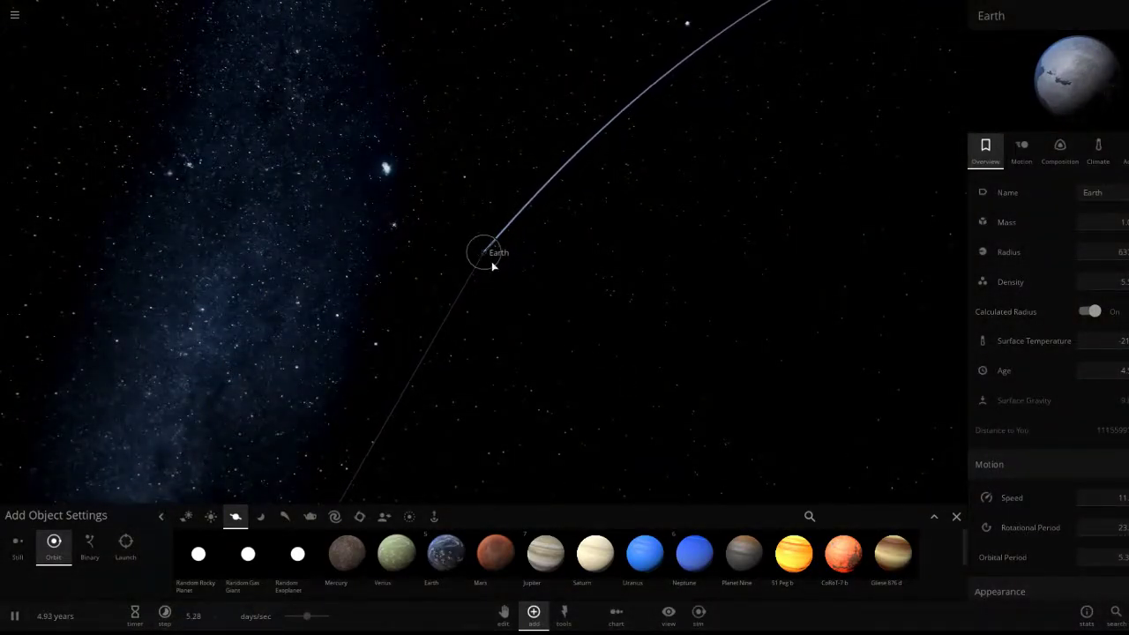
scroll(496, 269, "up", 5)
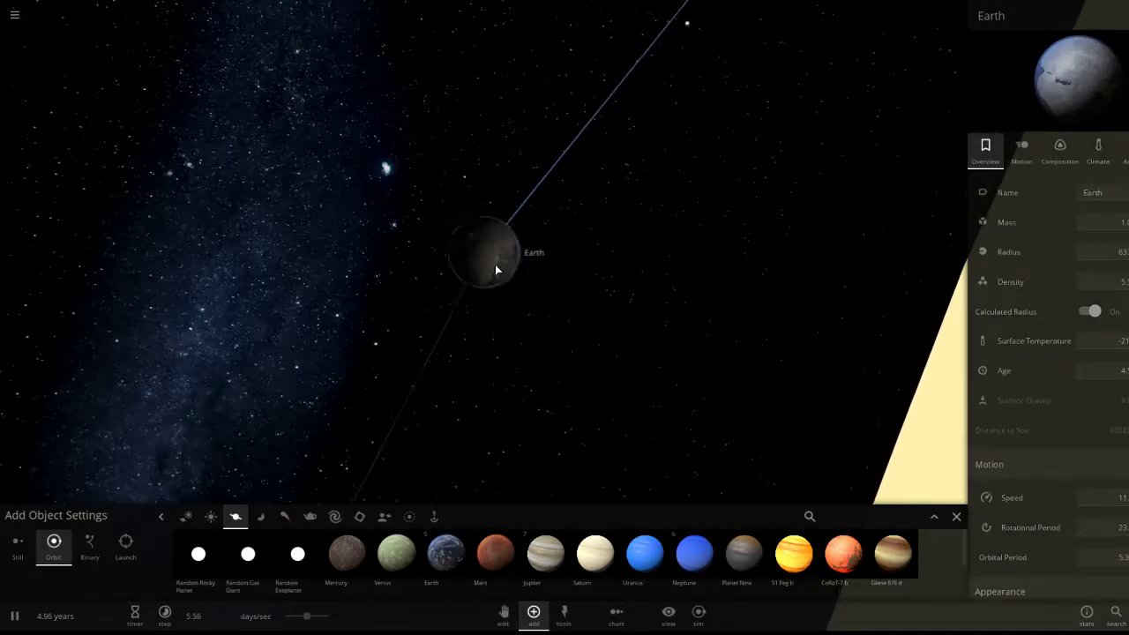
left_click_drag(484, 269, 888, 350)
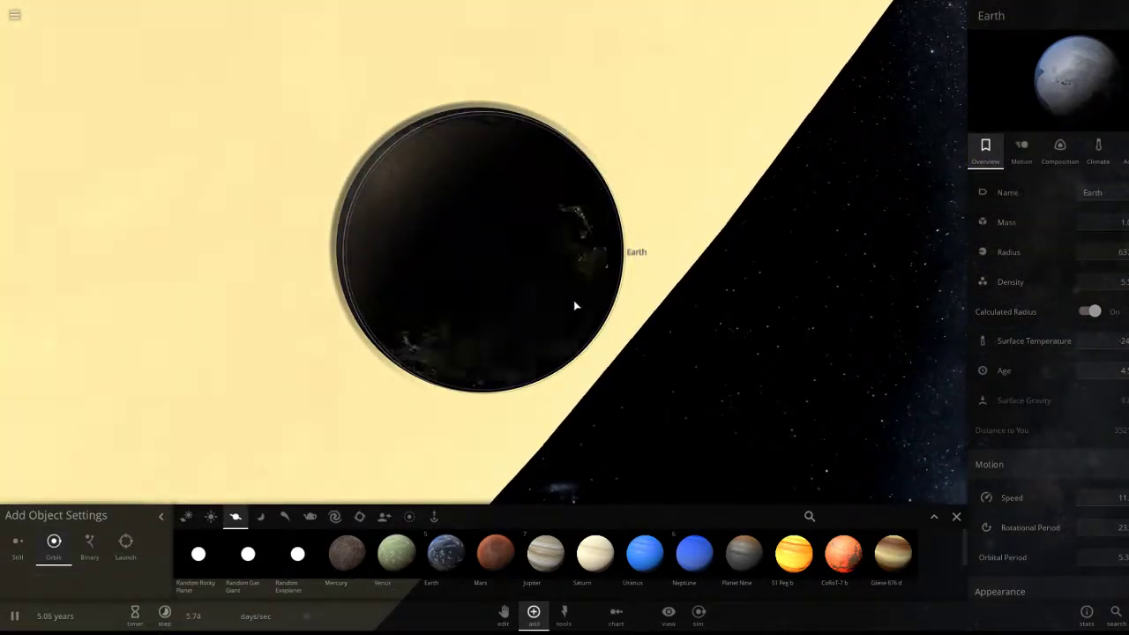
left_click_drag(574, 305, 766, 329)
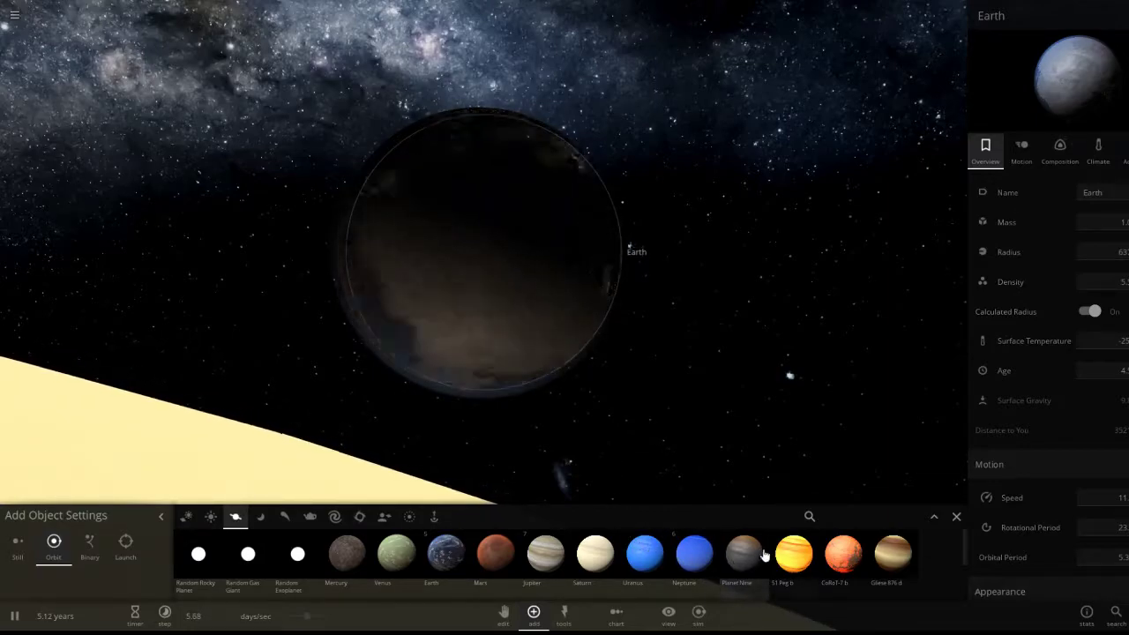
Look through the remaining planets and switch the catalogue of objects to add to moons
scroll(679, 554, "down", 10)
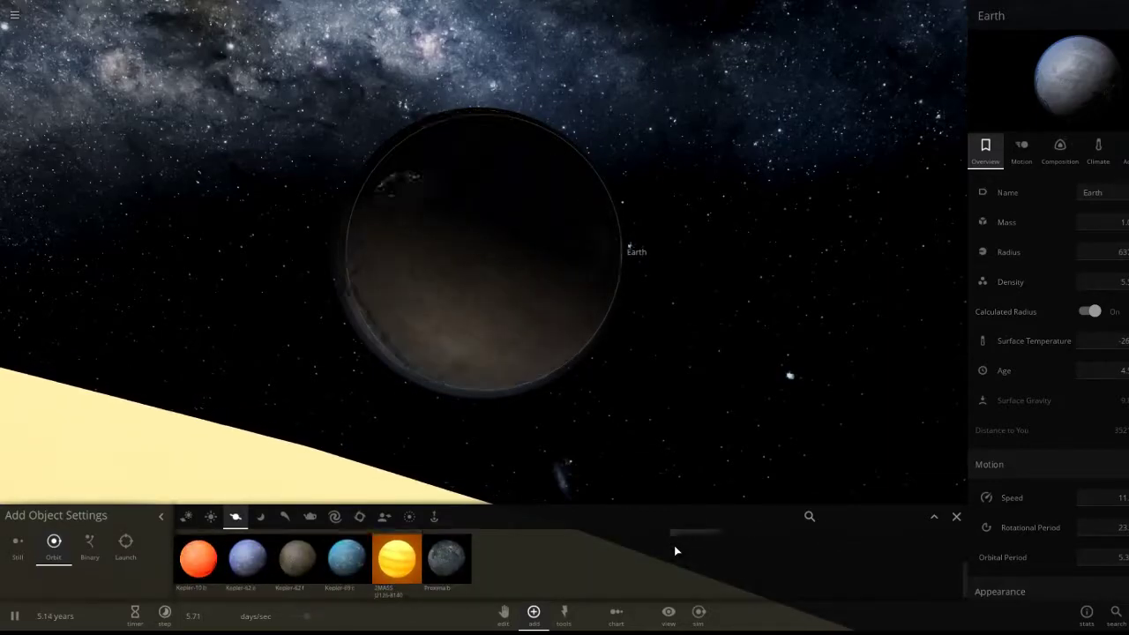
left_click(258, 520)
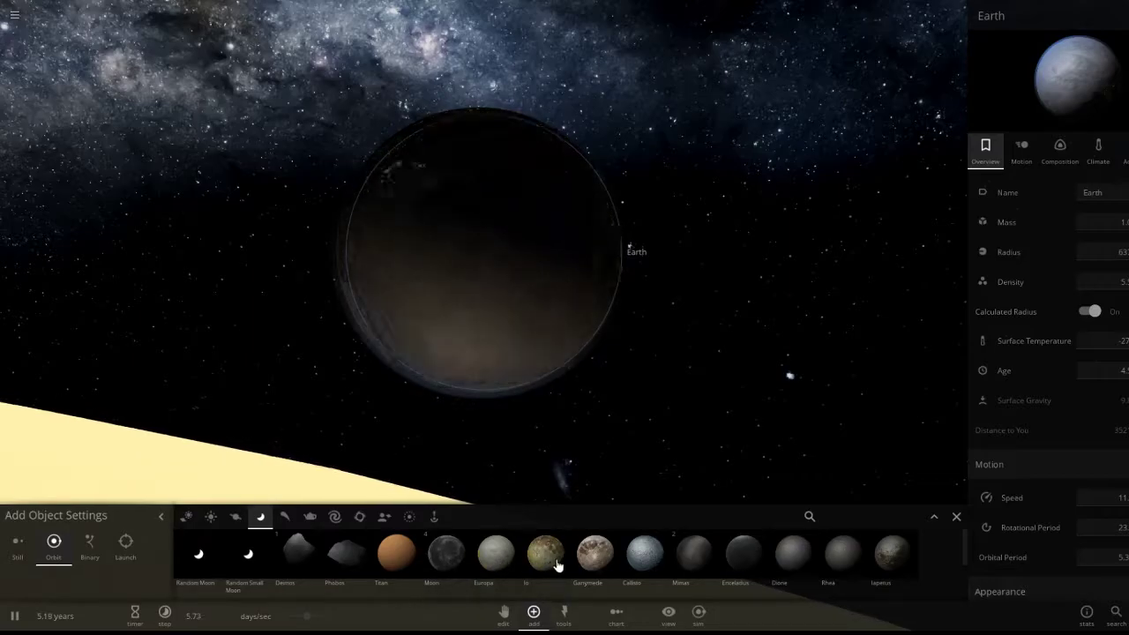
left_click(396, 569)
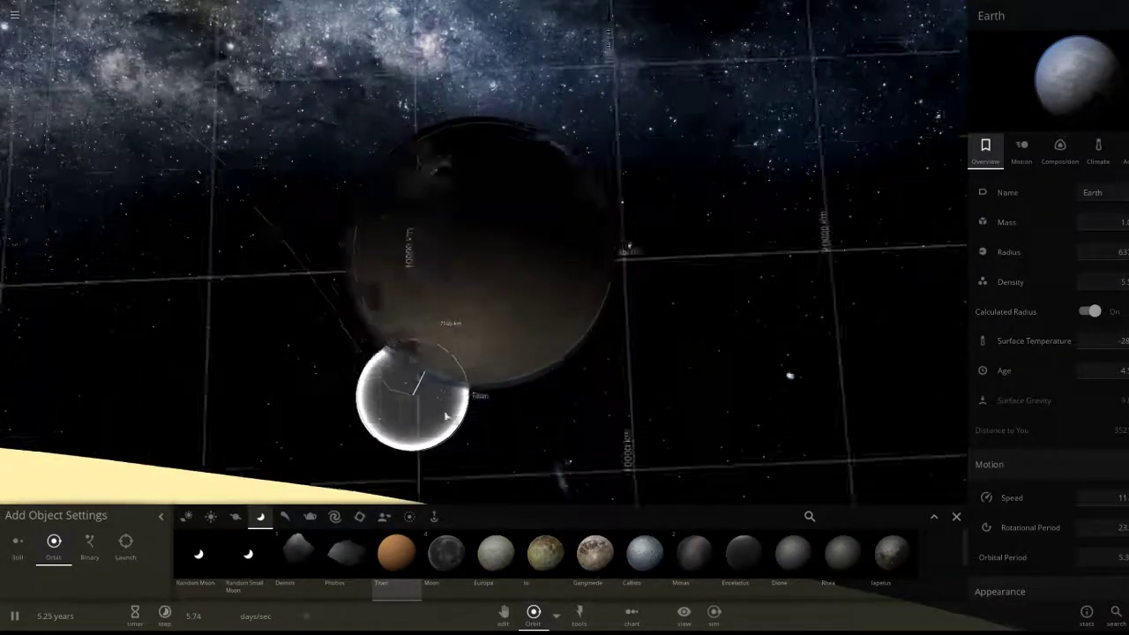
scroll(517, 421, "down", 5)
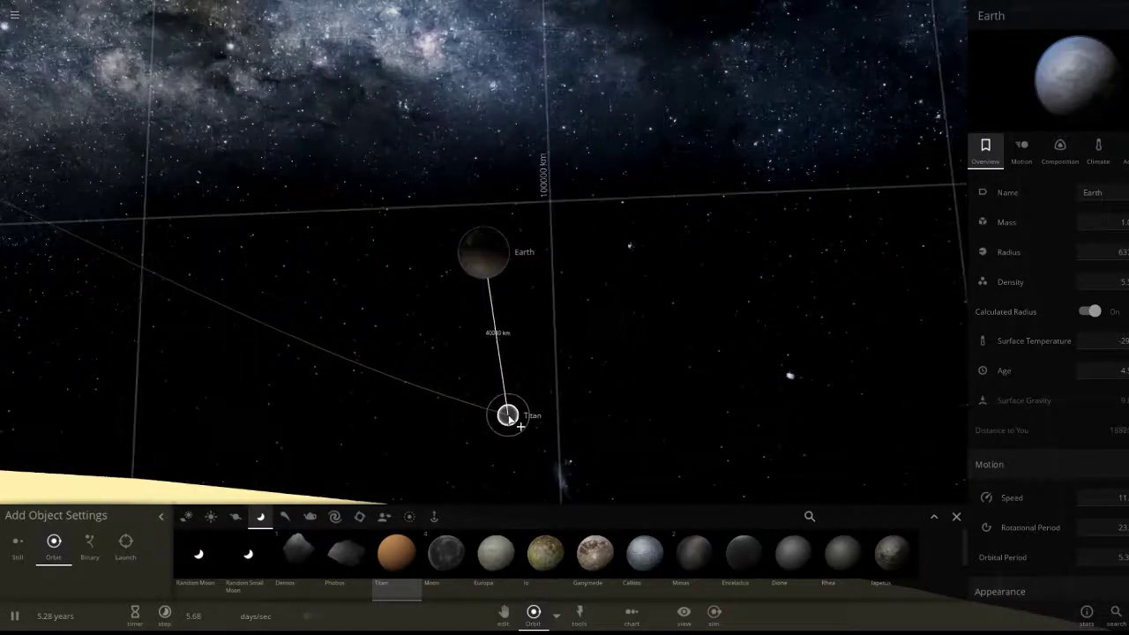
right_click(509, 417)
scroll(476, 426, "down", 5)
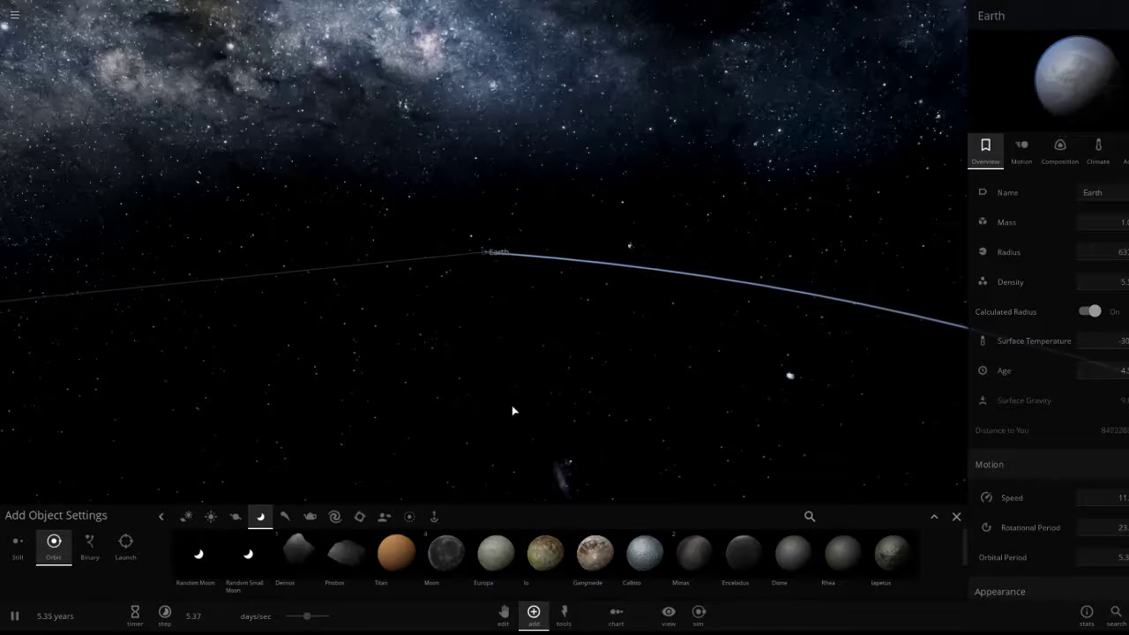
Add the moon Titan in orbit around the Sun, close to the star's edge on the side away from Earth
left_click(385, 568)
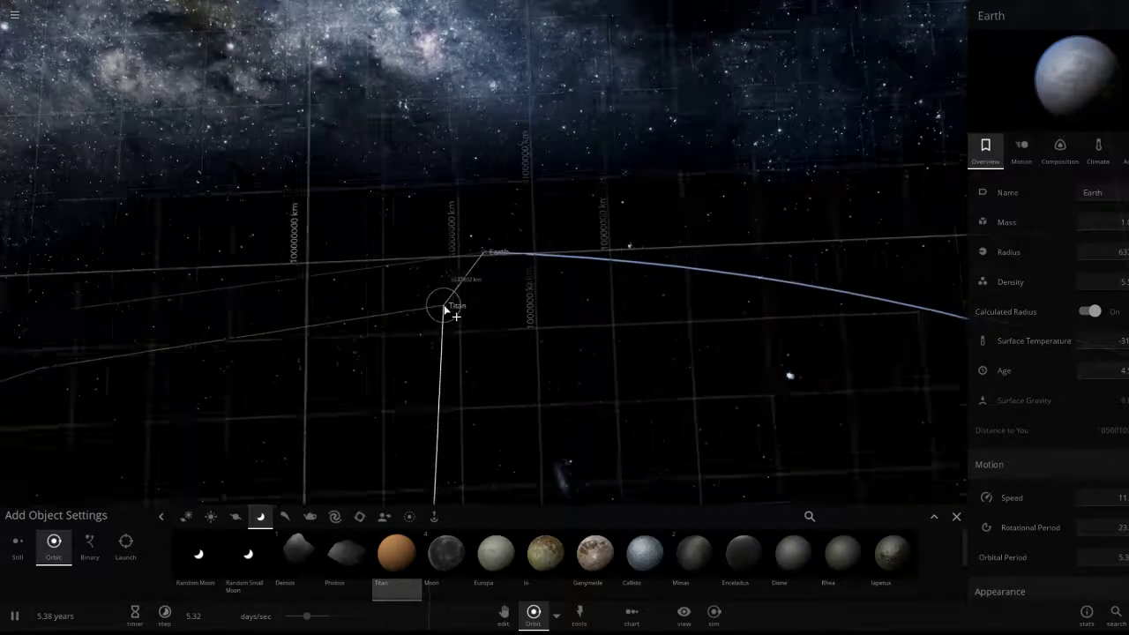
left_click(446, 308)
scroll(436, 364, "down", 4)
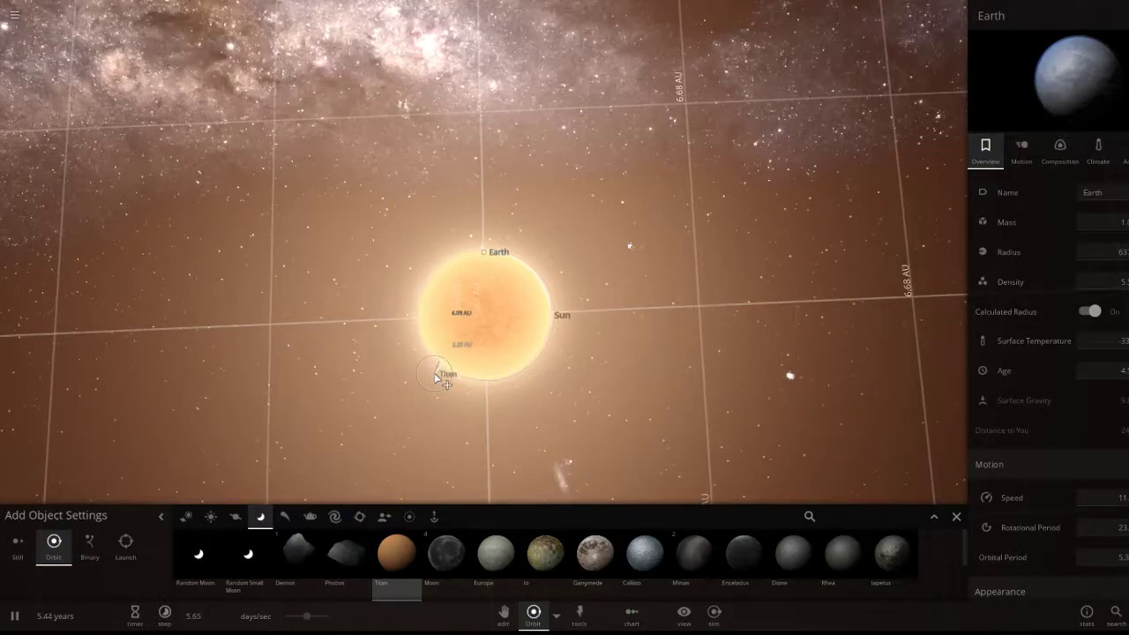
left_click(435, 375)
Focus on Titan and examine it up close with the Sun behind it for a size comparison
scroll(434, 392, "up", 2)
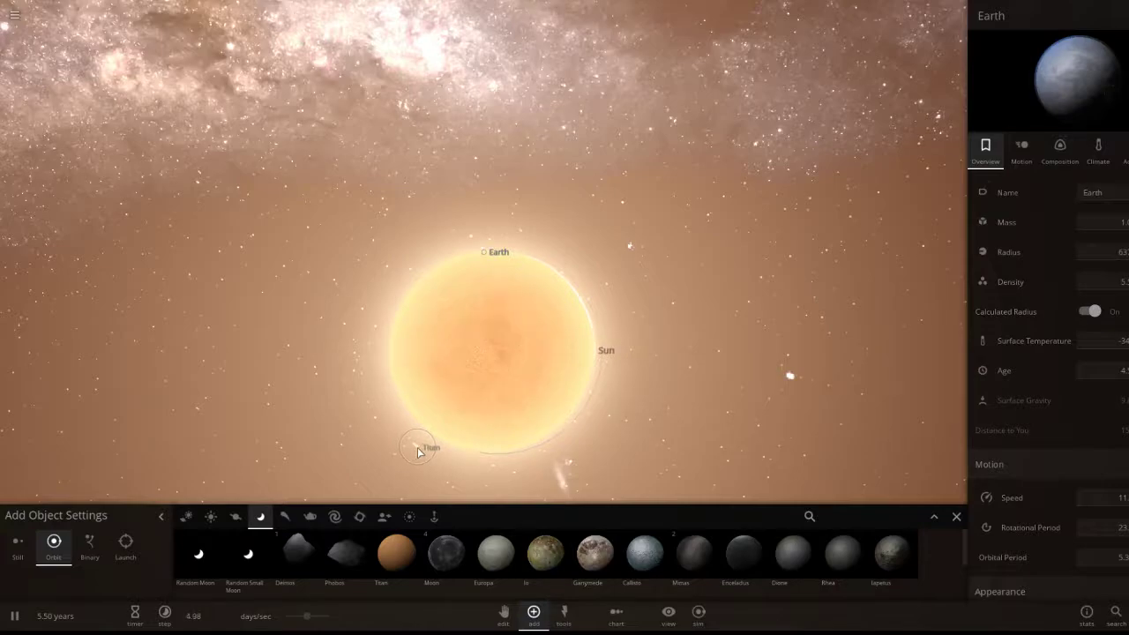
double_click(417, 451)
scroll(446, 377, "up", 2)
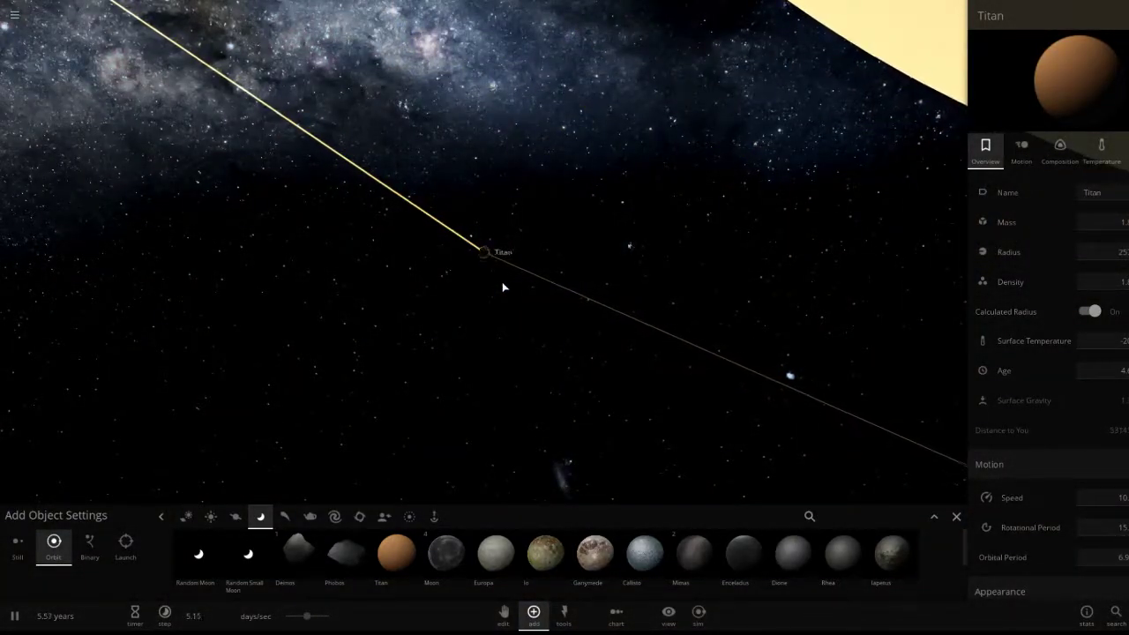
scroll(502, 287, "up", 5)
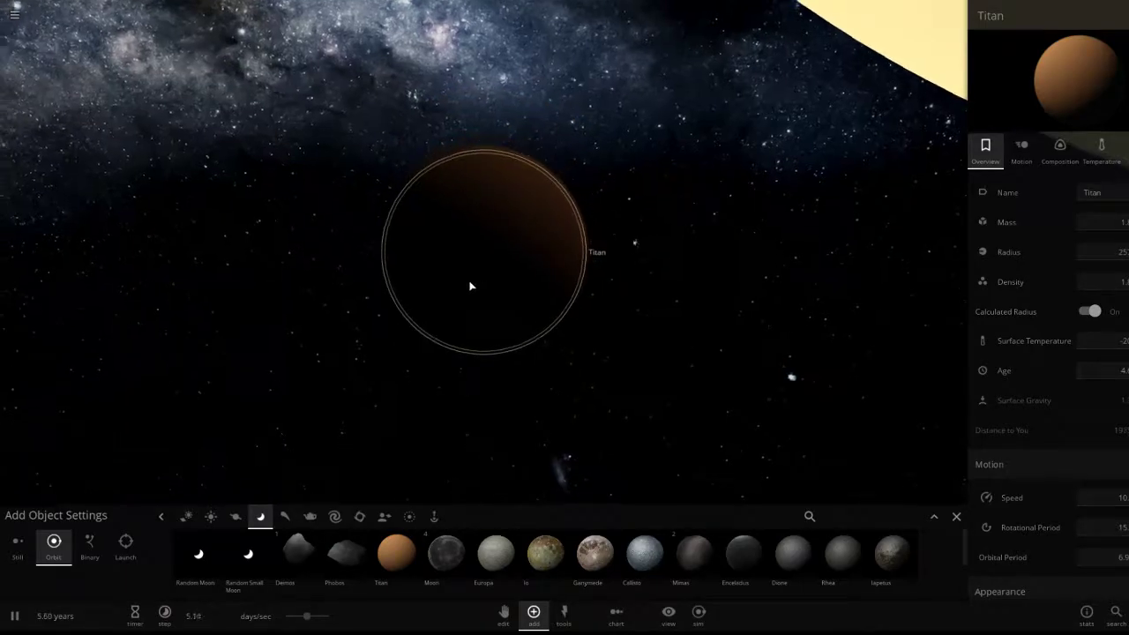
left_click_drag(469, 286, 733, 211)
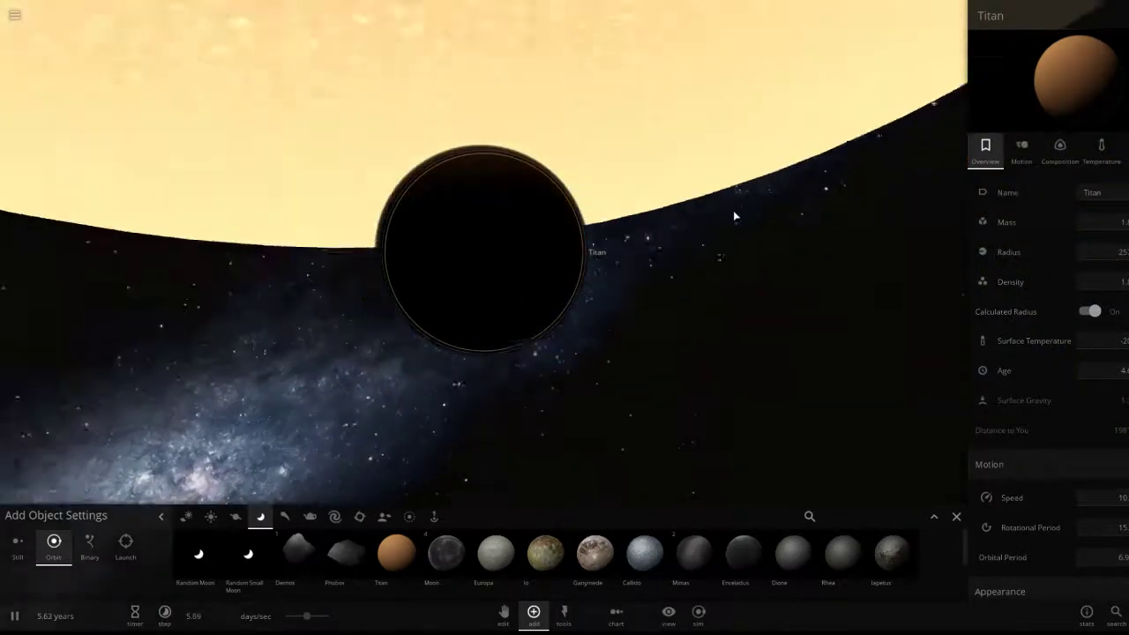
Speed the simulation up to about 2,150 years per second and bring it back down to about 2.4 days per second
right_click_drag(733, 215, 666, 352)
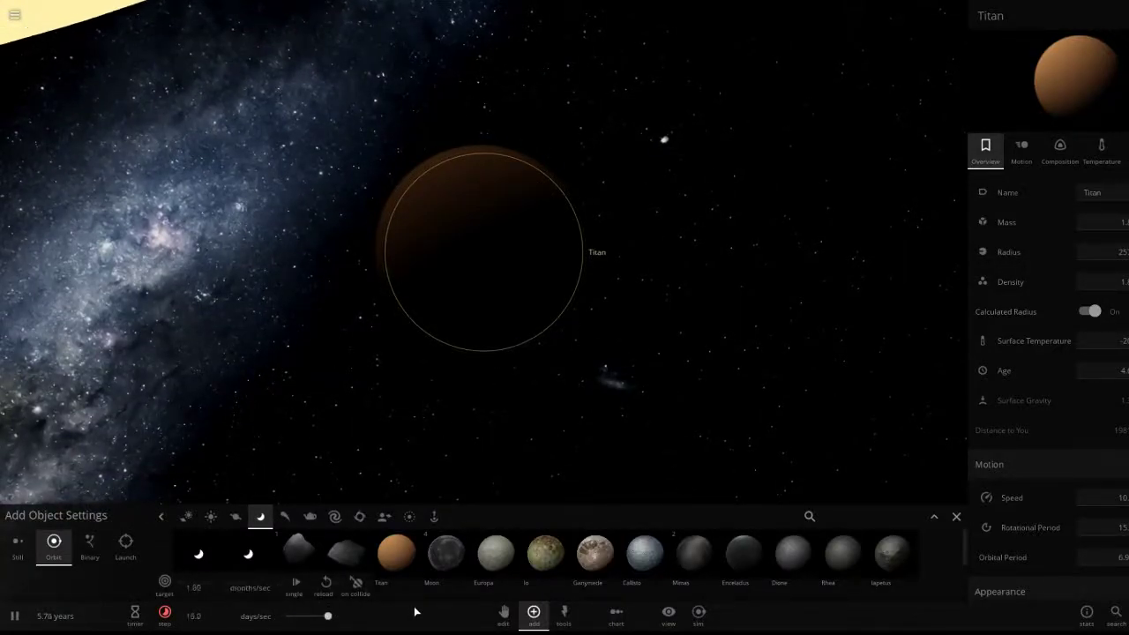
left_click_drag(418, 612, 426, 612)
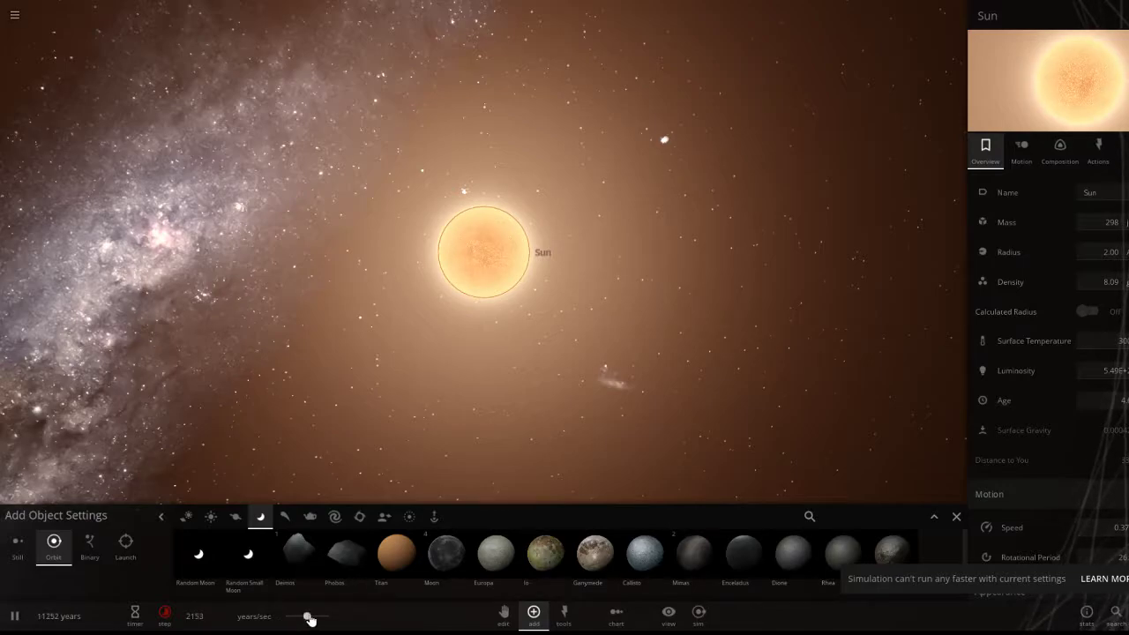
left_click_drag(308, 618, 229, 611)
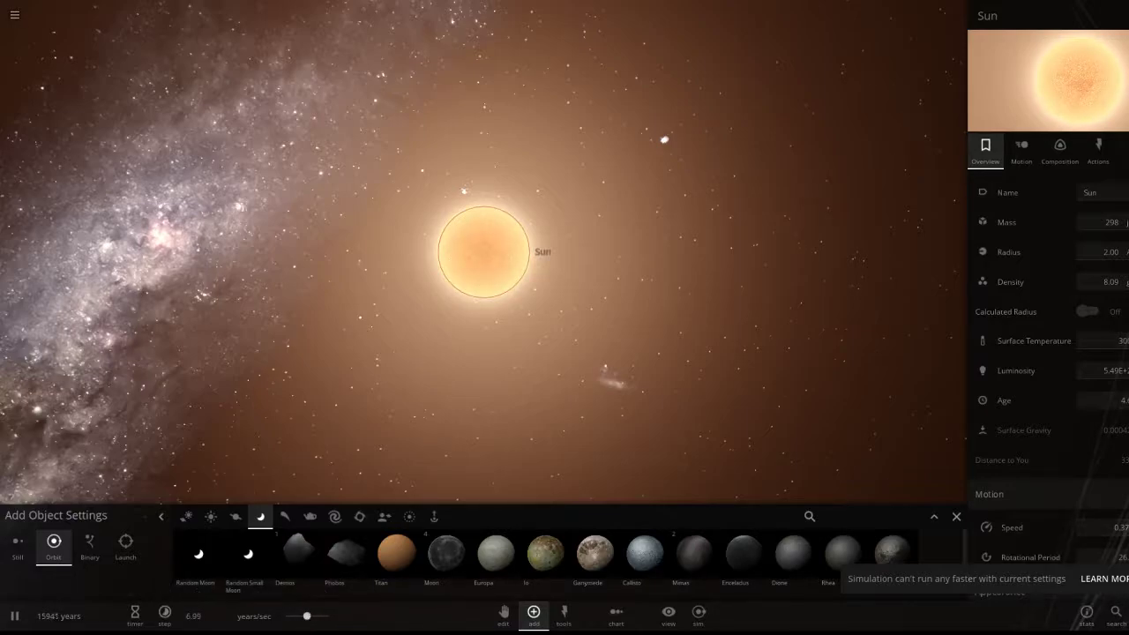
left_click_drag(307, 617, 238, 611)
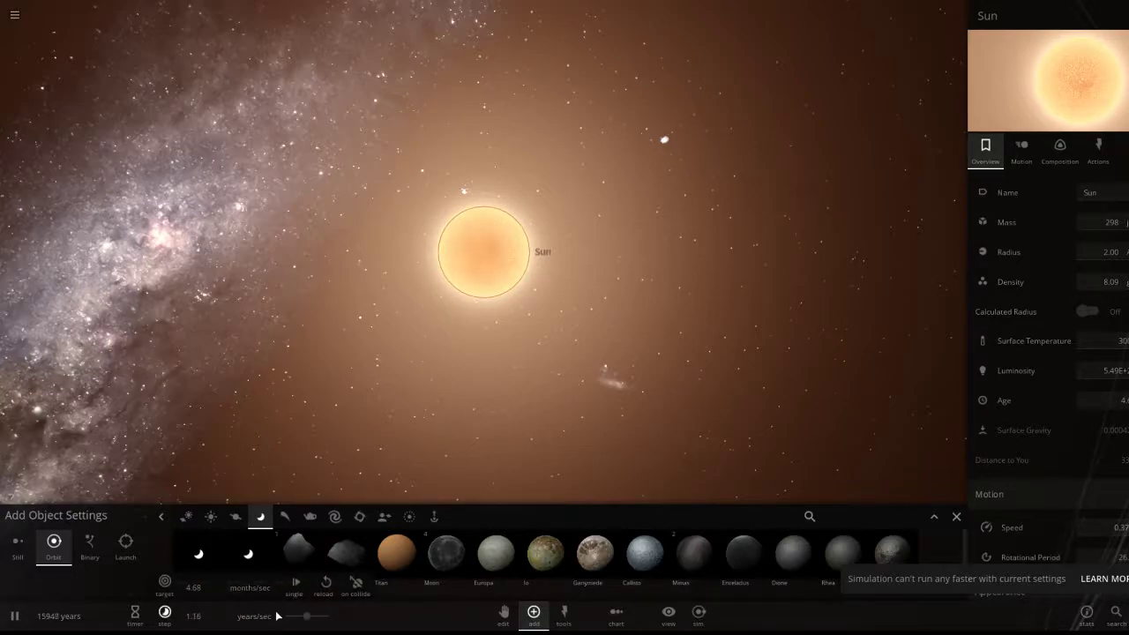
left_click_drag(317, 621, 257, 611)
Examine the Sun from several distances and angles, including a wide view of the orbital paths around it
scroll(453, 259, "up", 6)
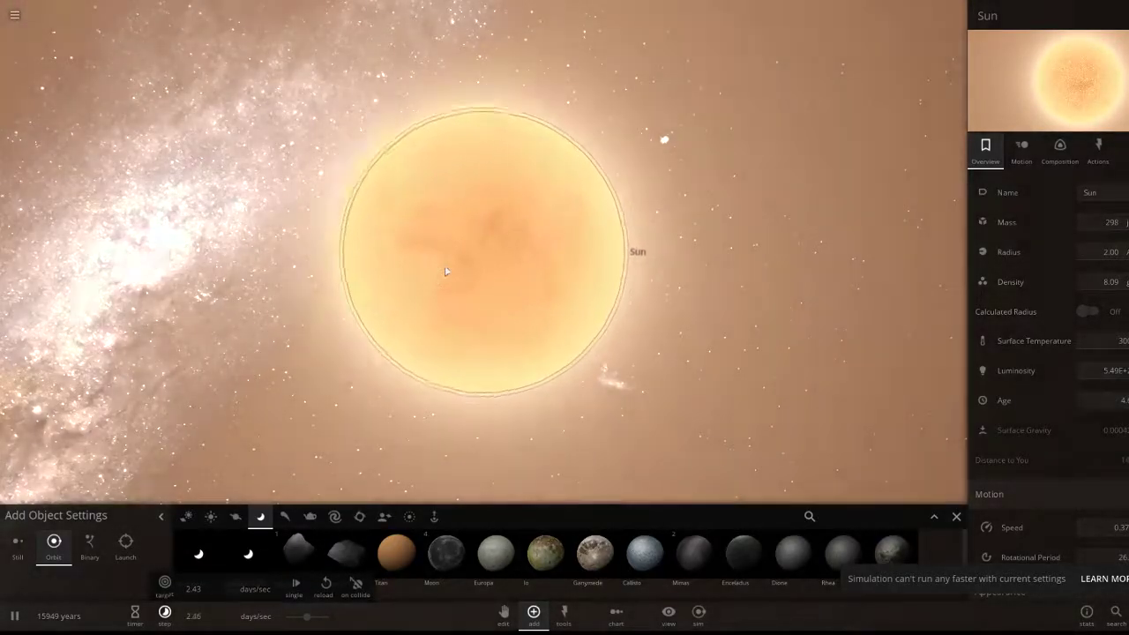
scroll(455, 295, "down", 6)
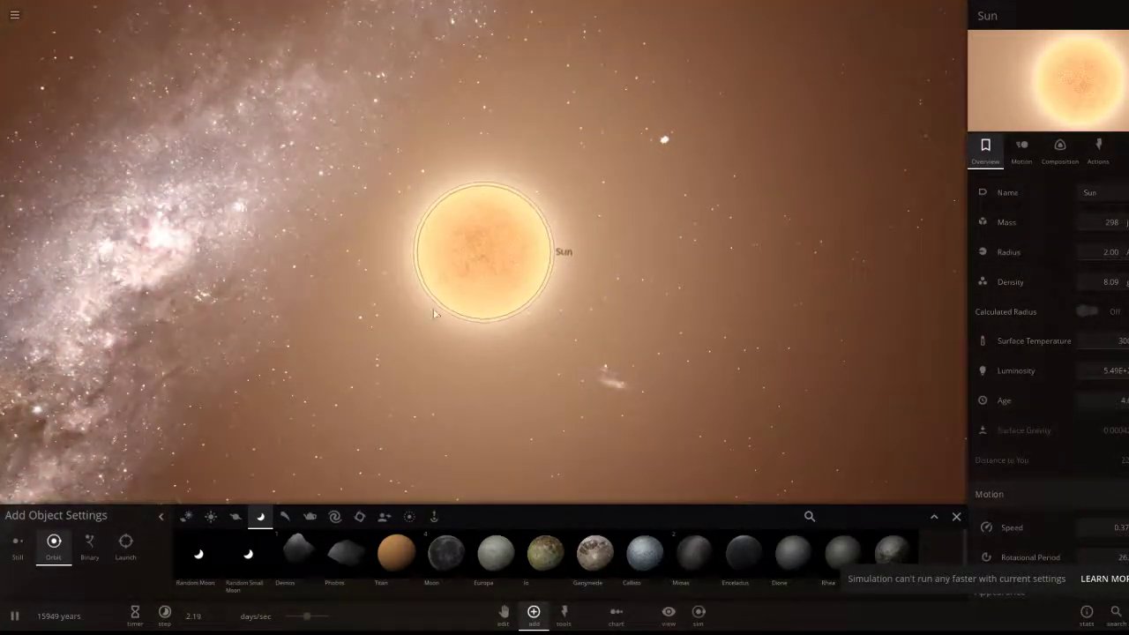
right_click_drag(431, 308, 263, 374)
left_click_drag(262, 378, 280, 449)
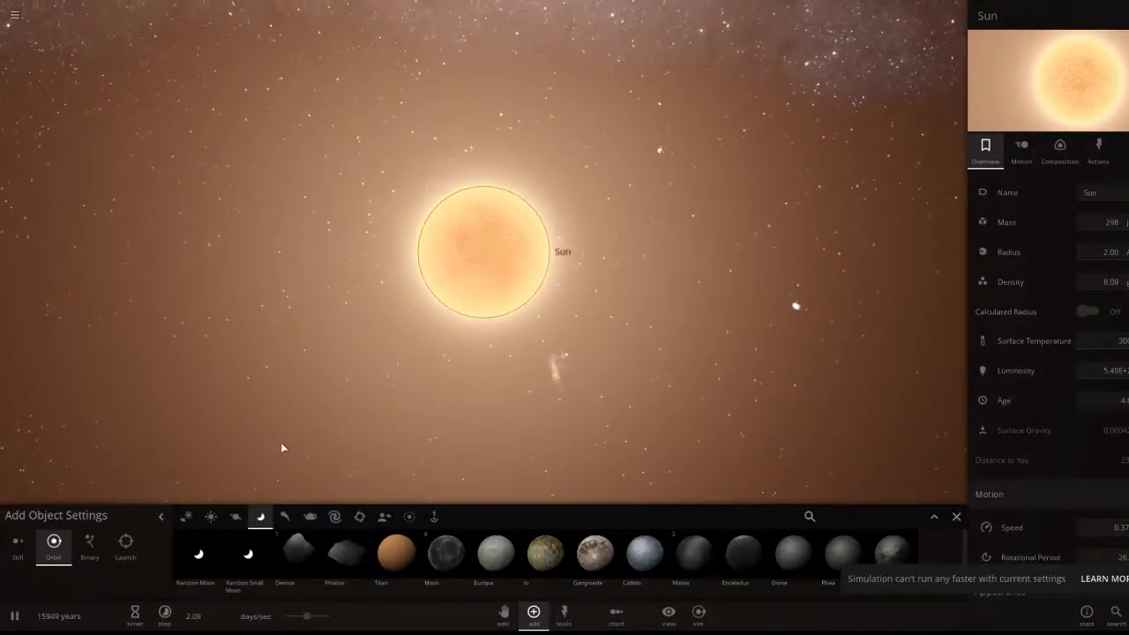
scroll(564, 281, "down", 5)
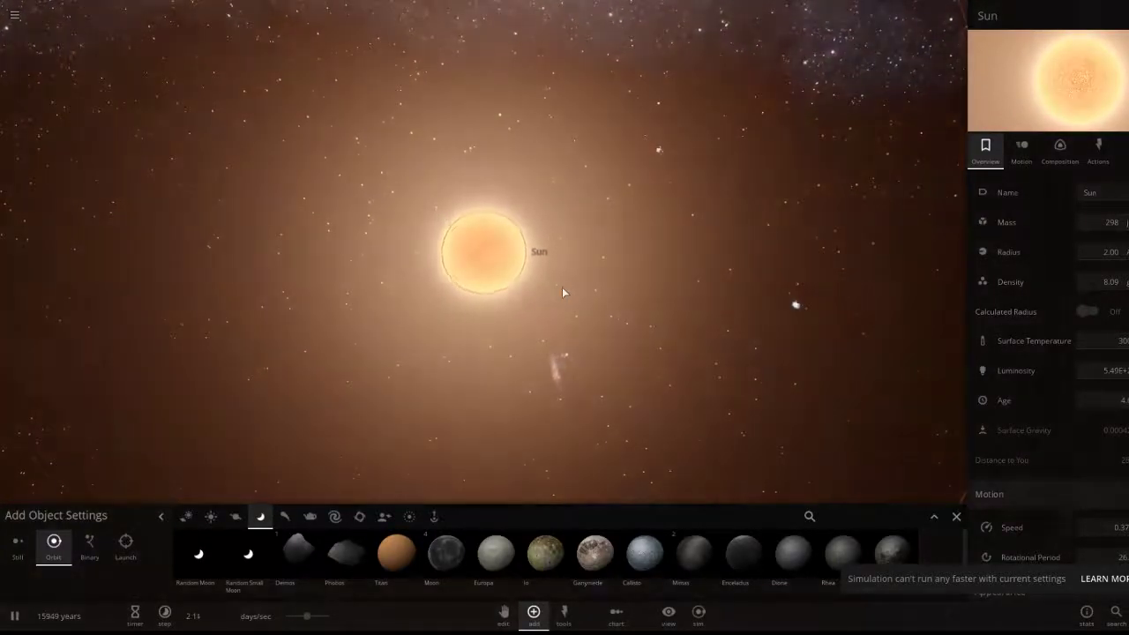
left_click(549, 350)
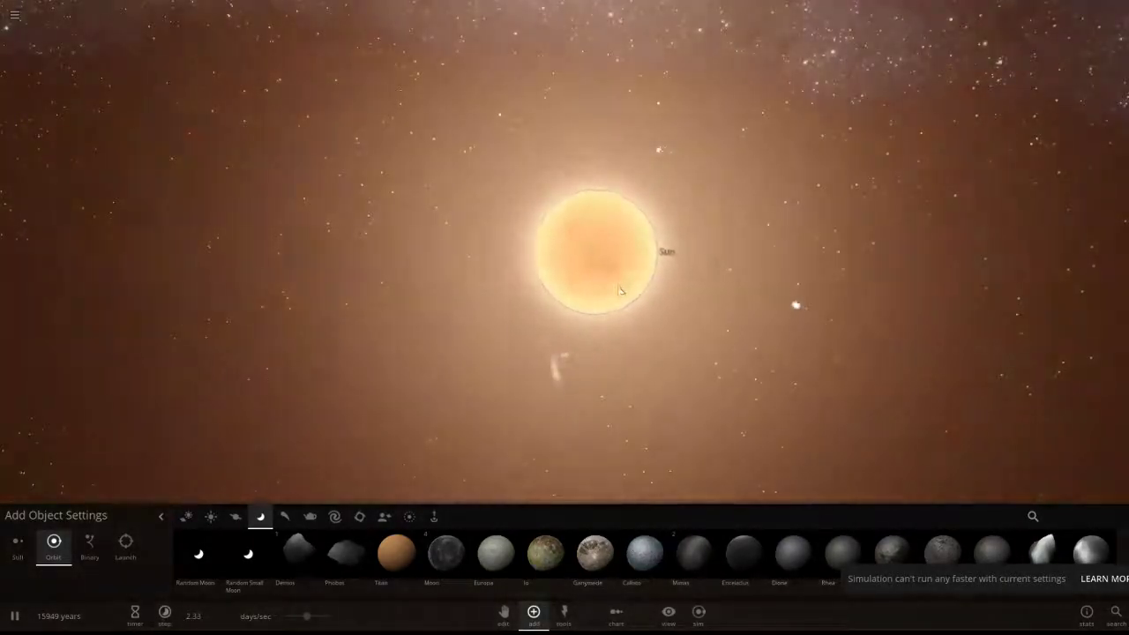
right_click_drag(644, 257, 741, 32)
left_click_drag(741, 32, 903, 380)
right_click_drag(902, 374, 839, 564)
scroll(729, 311, "down", 4)
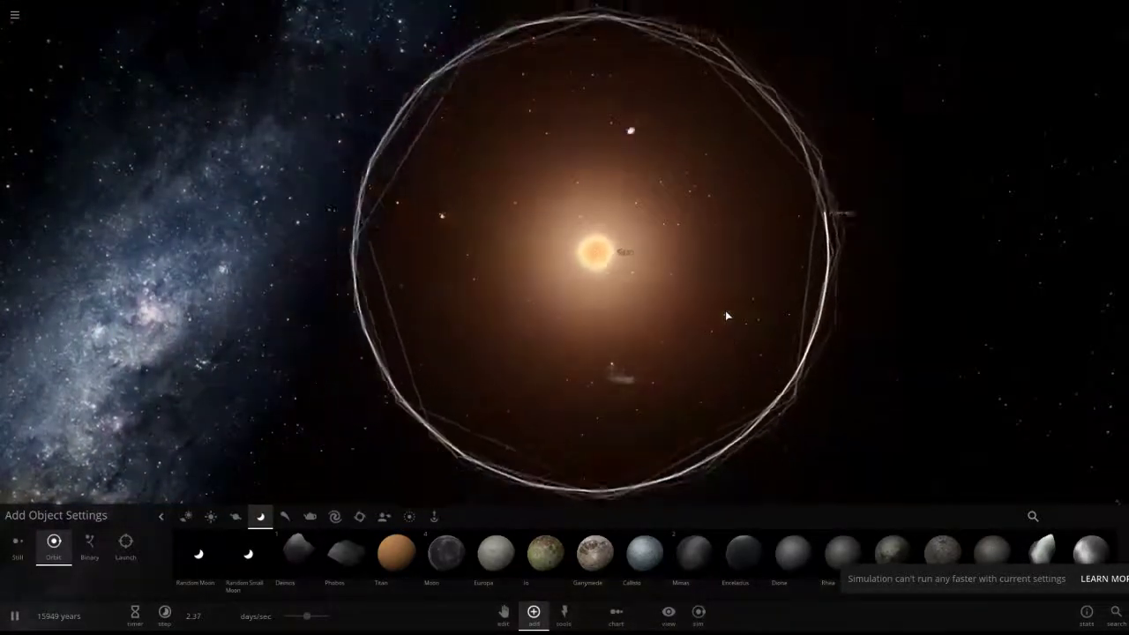
Focus on the Sun up close and add the star Deneb directly onto it
left_click(607, 255)
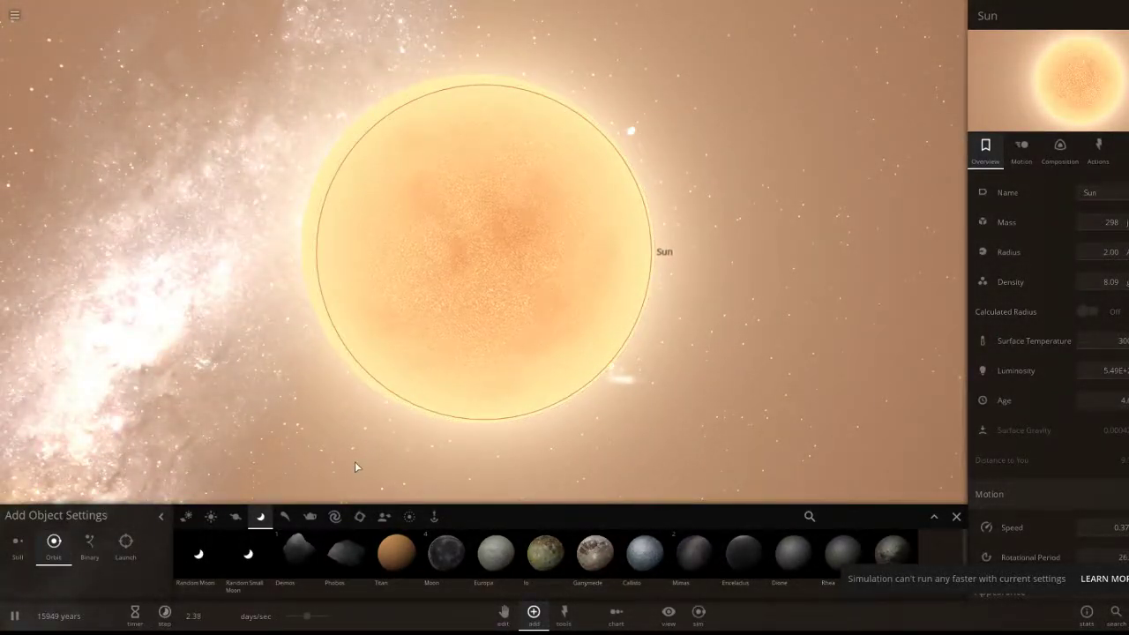
left_click(211, 518)
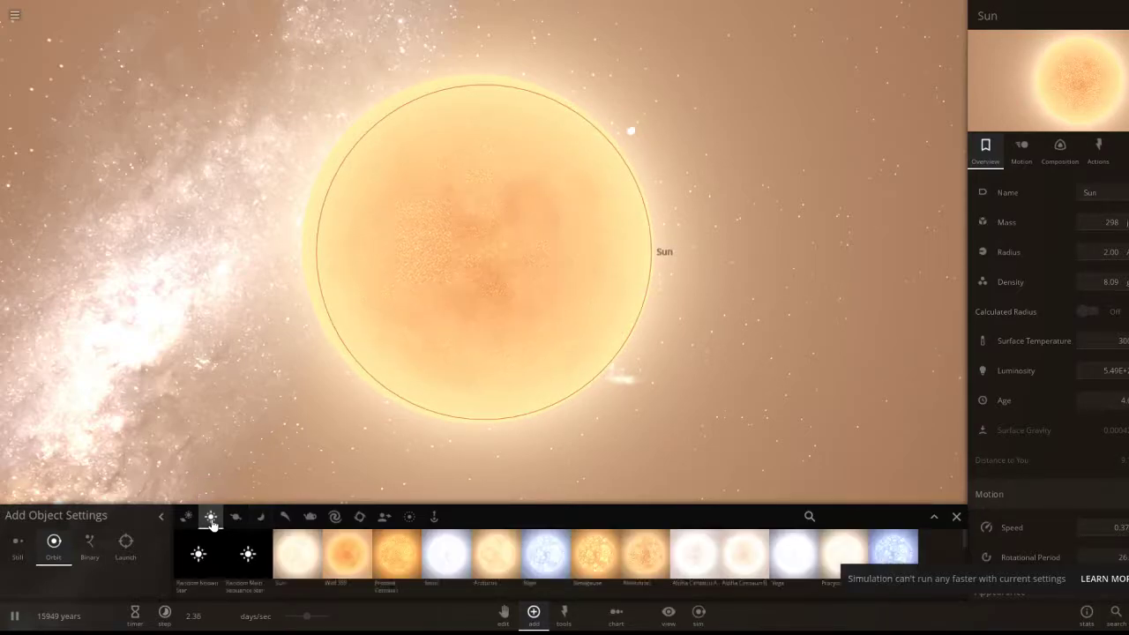
scroll(522, 572, "down", 3)
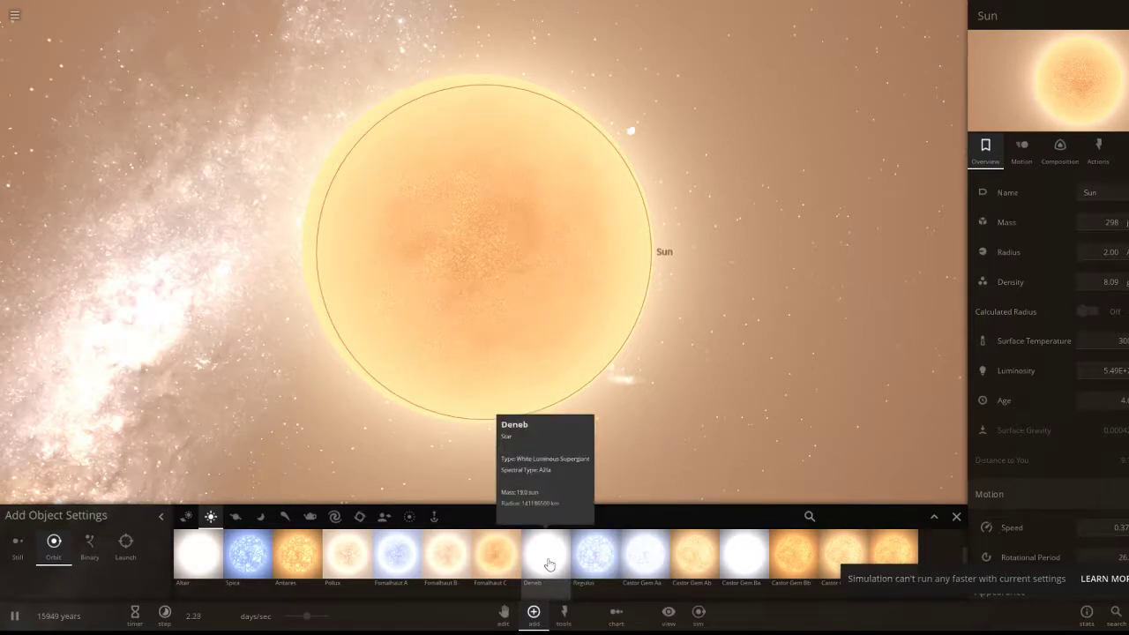
left_click(547, 561)
left_click(499, 266)
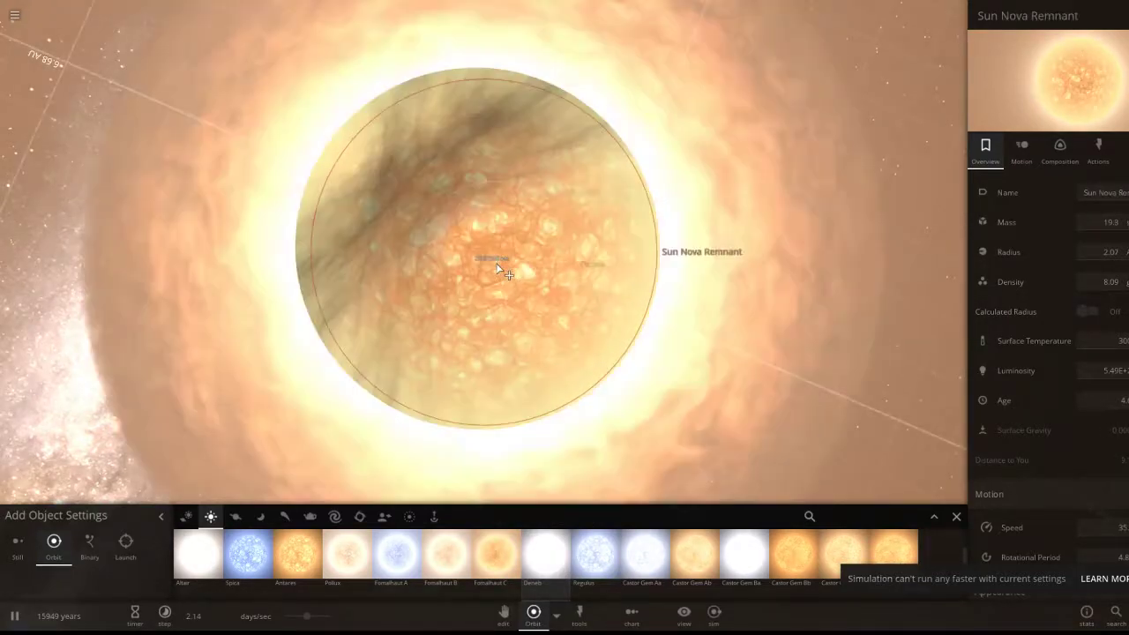